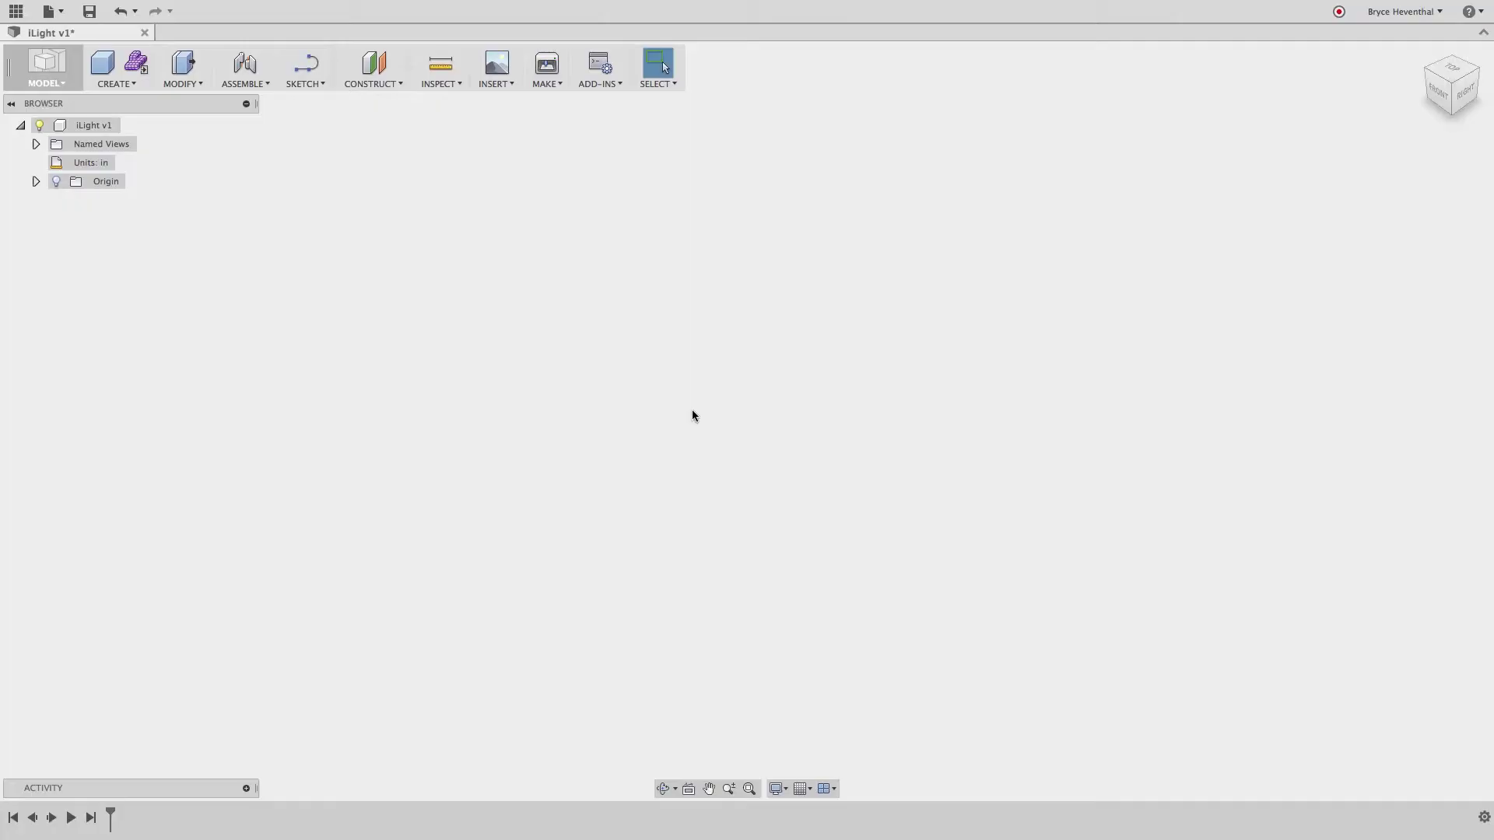
# - In Sculpt, attach the shaver photo as a canvas on a vertical origin plane at about 50% opacity
pyautogui.click(136, 64)
pyautogui.click(485, 71)
pyautogui.click(502, 109)
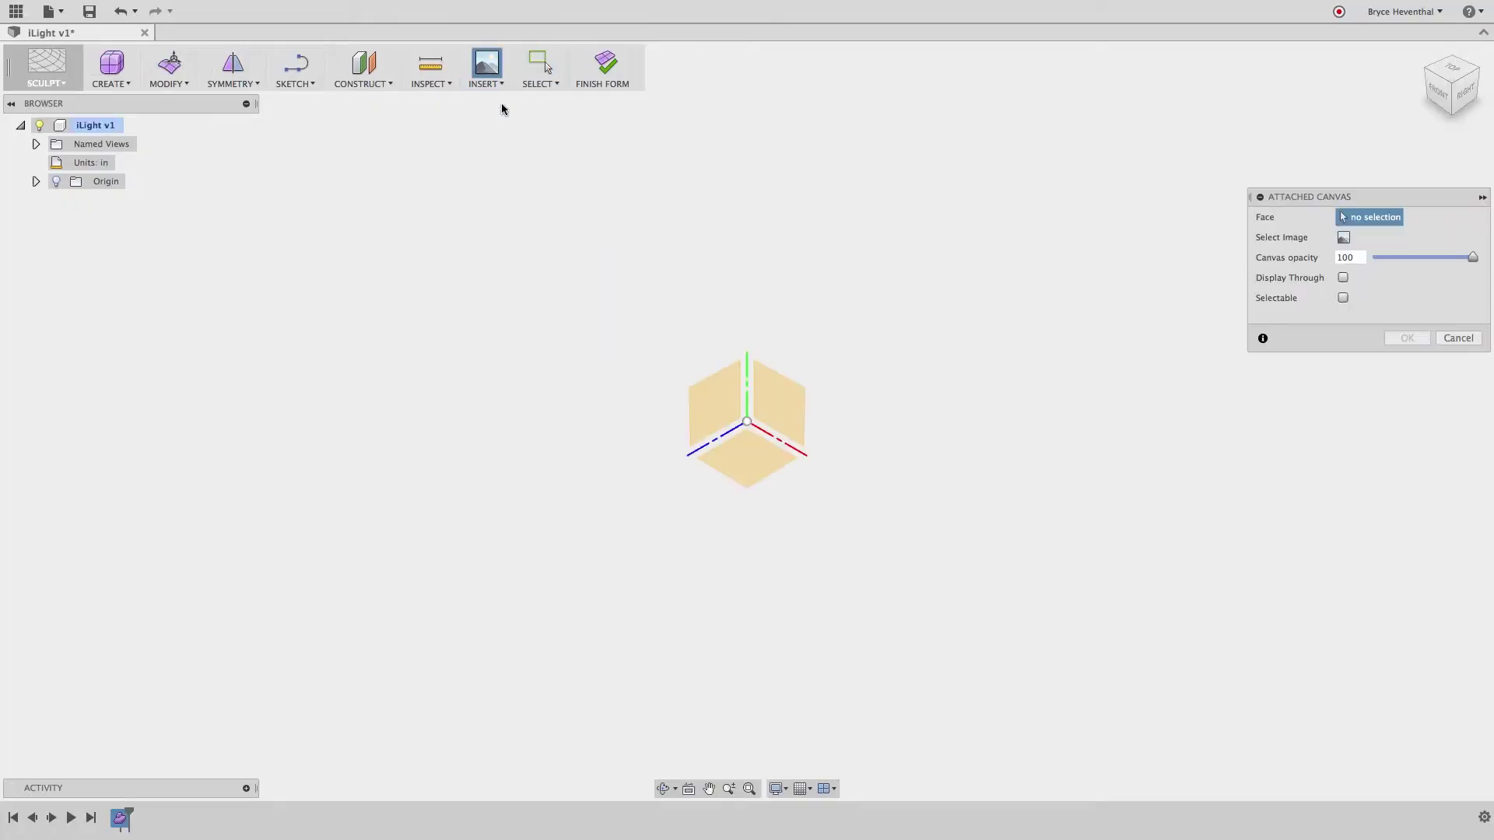
pyautogui.click(1345, 239)
pyautogui.click(1021, 97)
pyautogui.click(1073, 722)
pyautogui.click(717, 392)
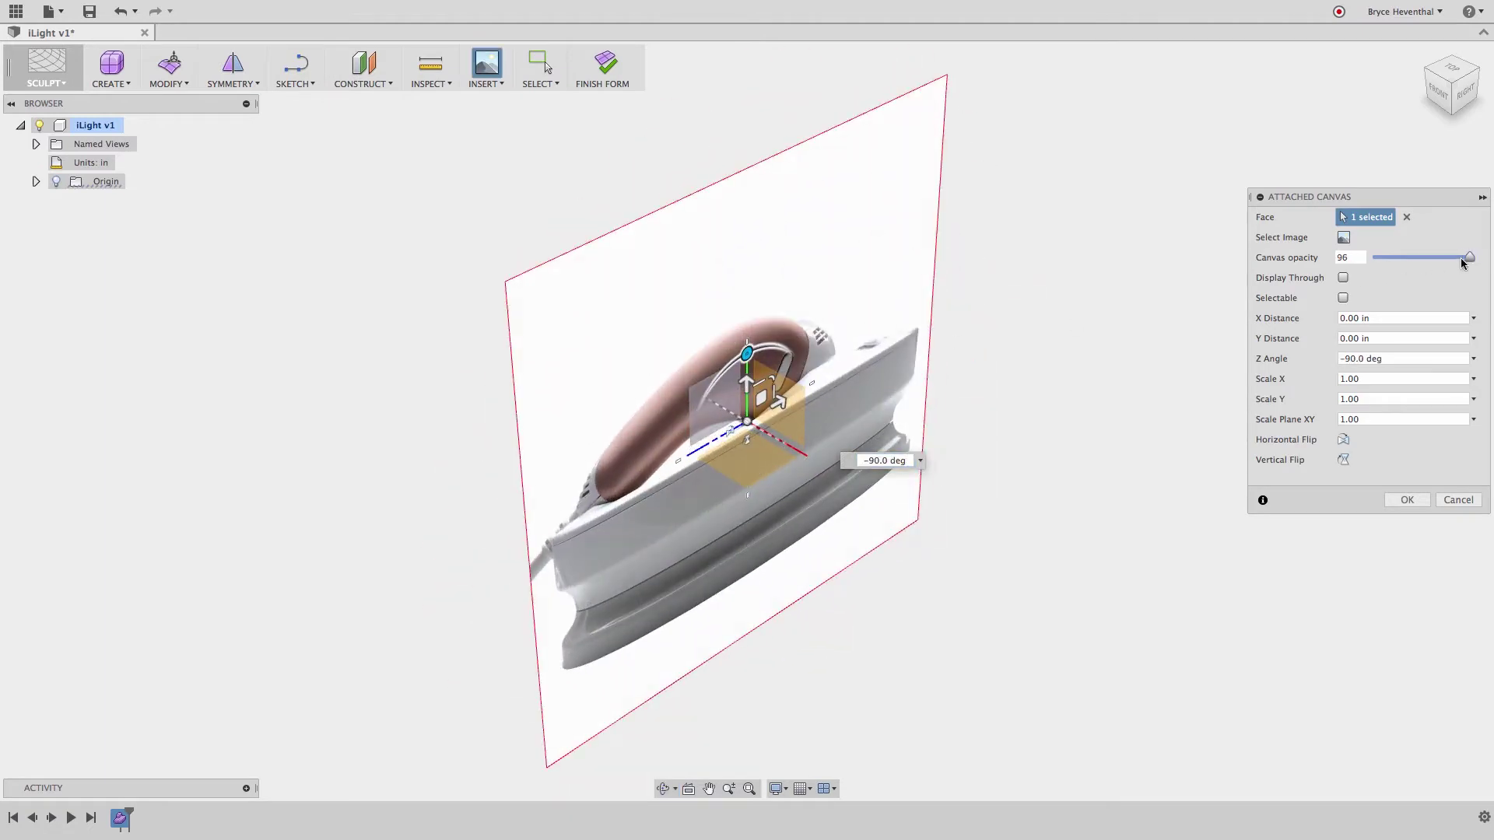
pyautogui.moveTo(1462, 261); pyautogui.dragTo(1424, 262)
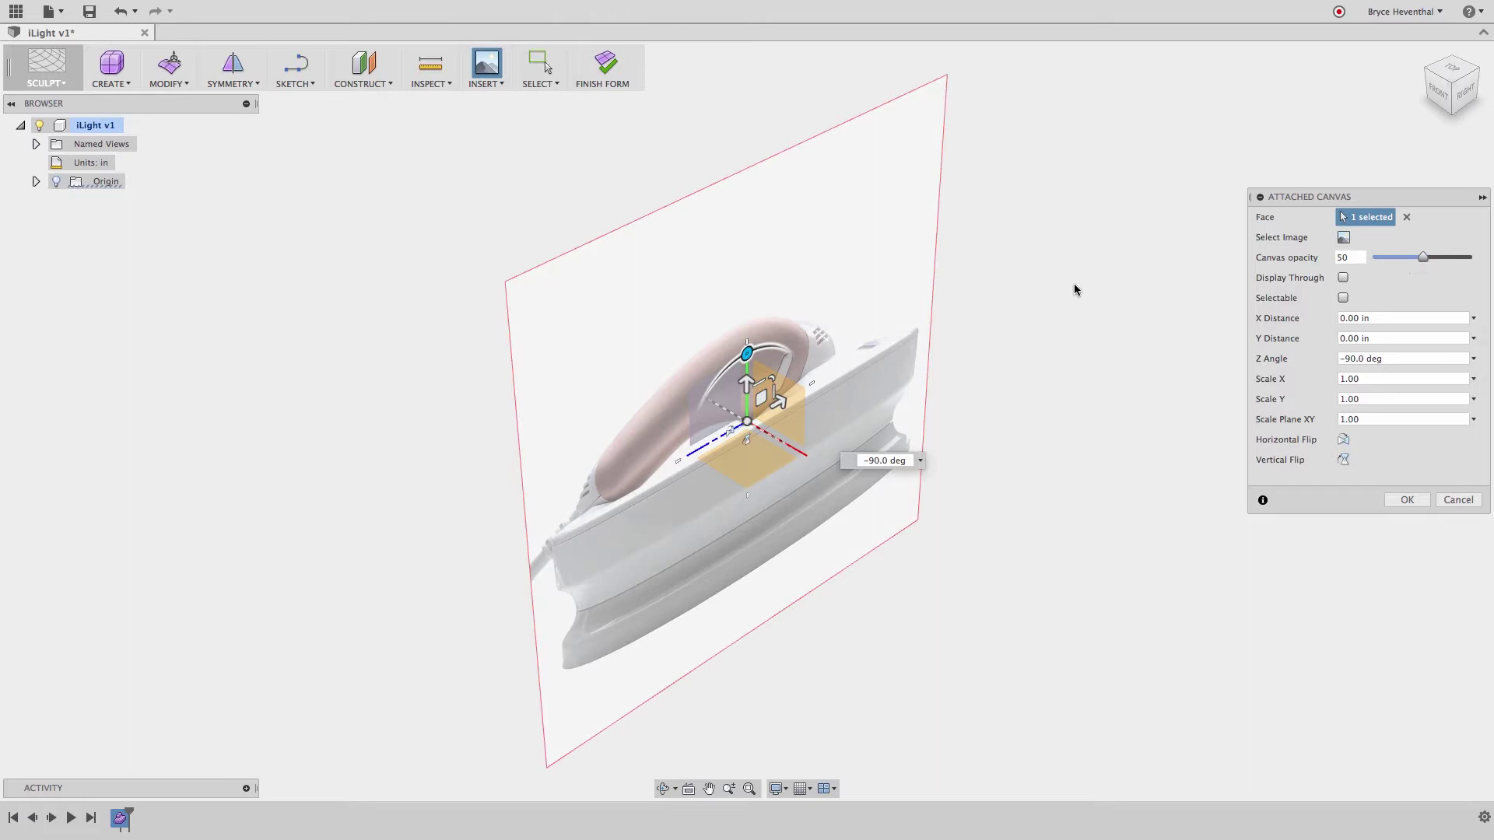
pyautogui.press('Return')
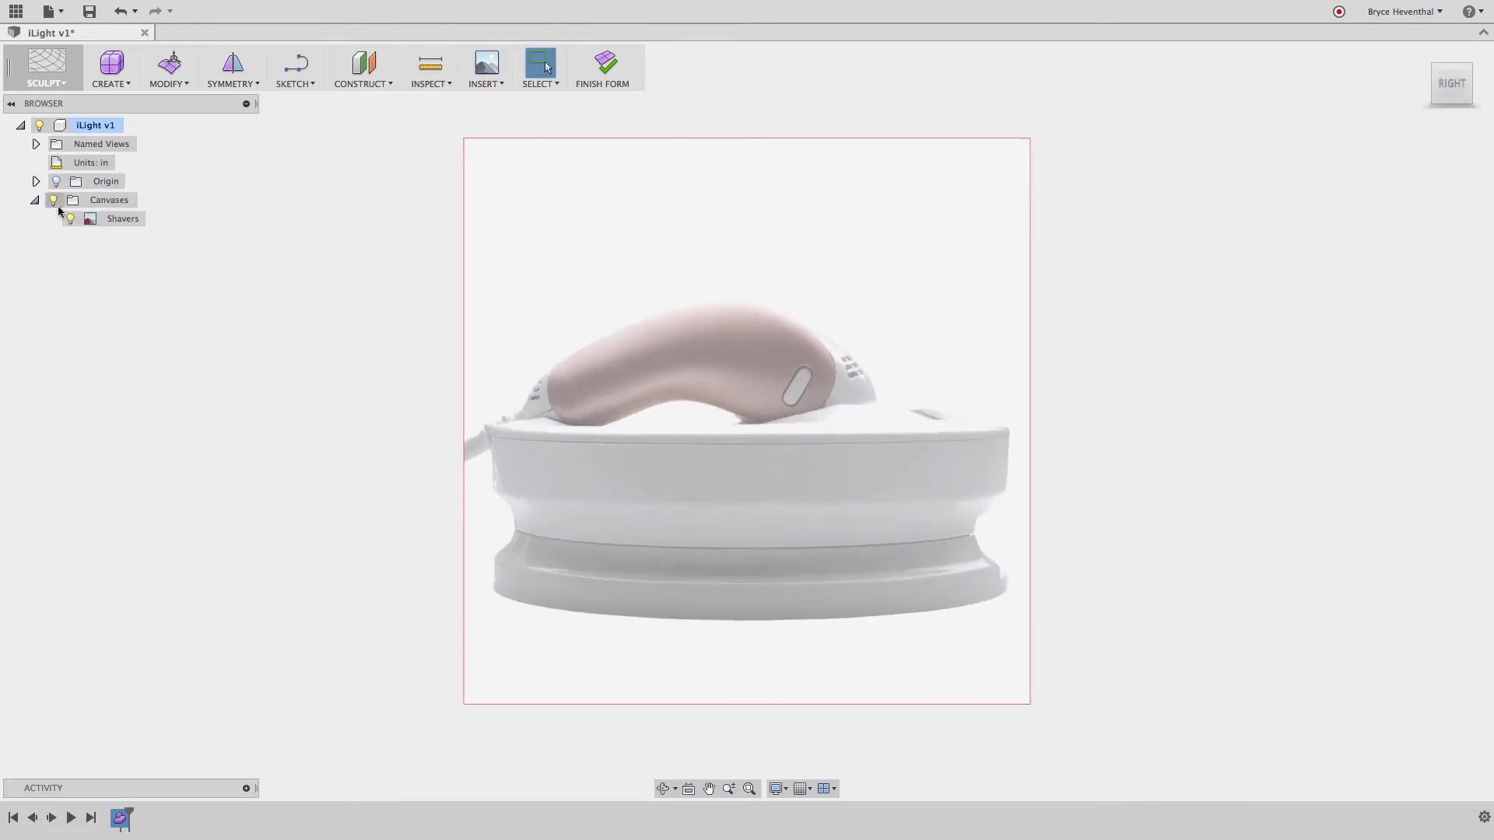
# - Calibrate the Shavers canvas to real size using two measured points
pyautogui.rightClick(120, 219)
pyautogui.click(141, 274)
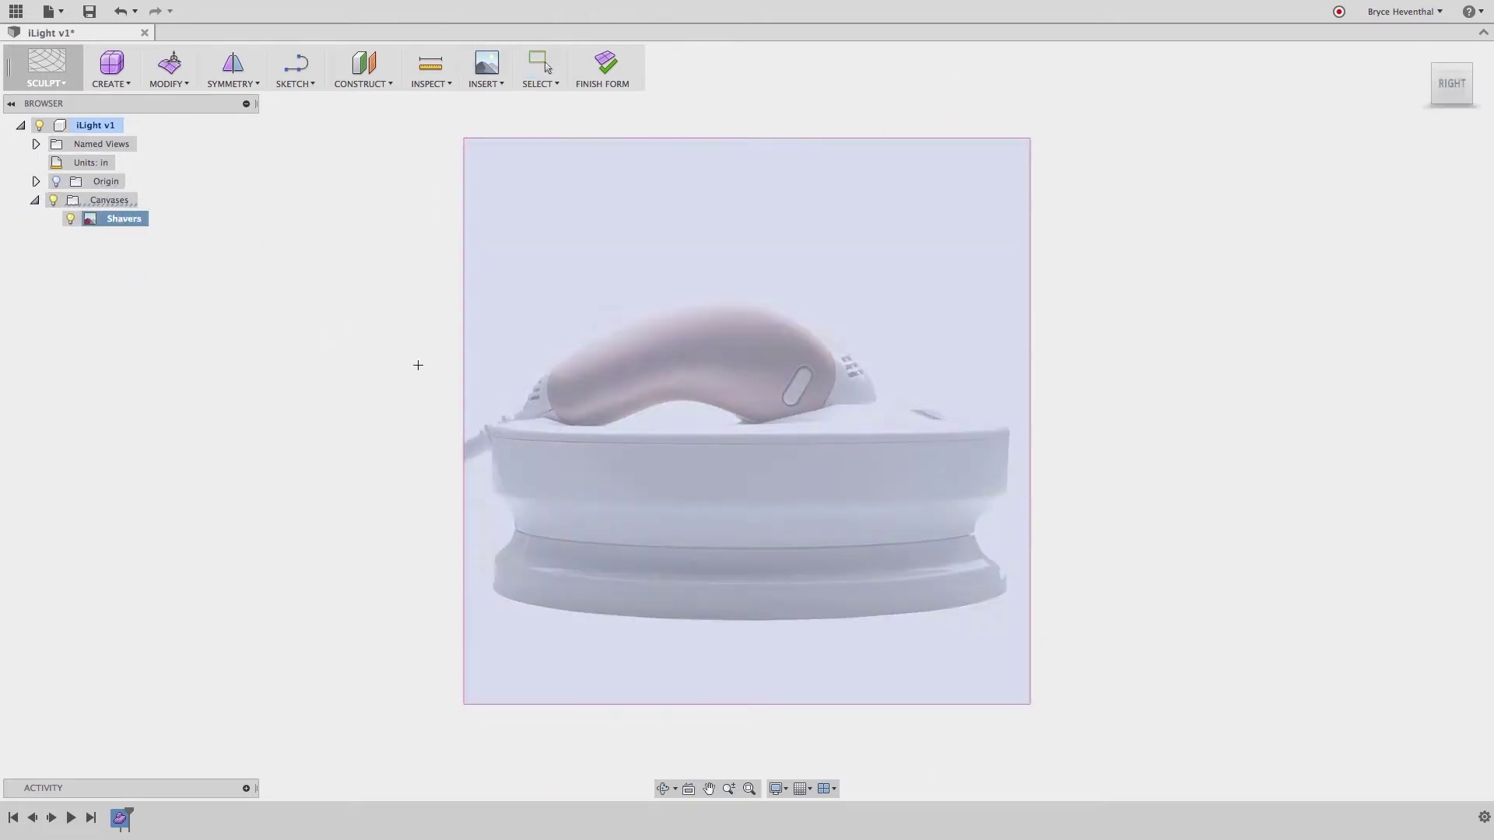
pyautogui.click(524, 412)
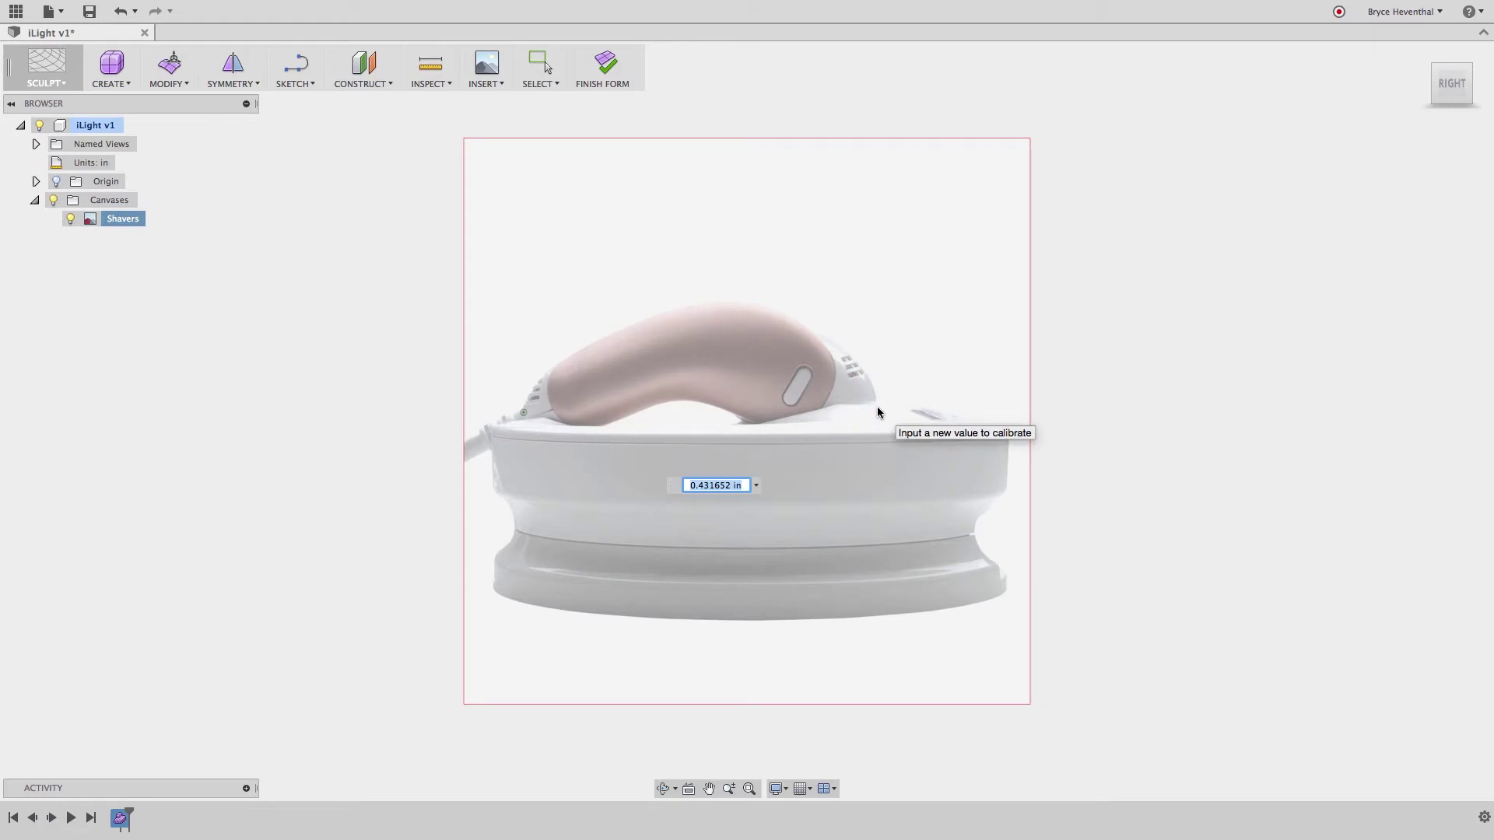
pyautogui.press('Return')
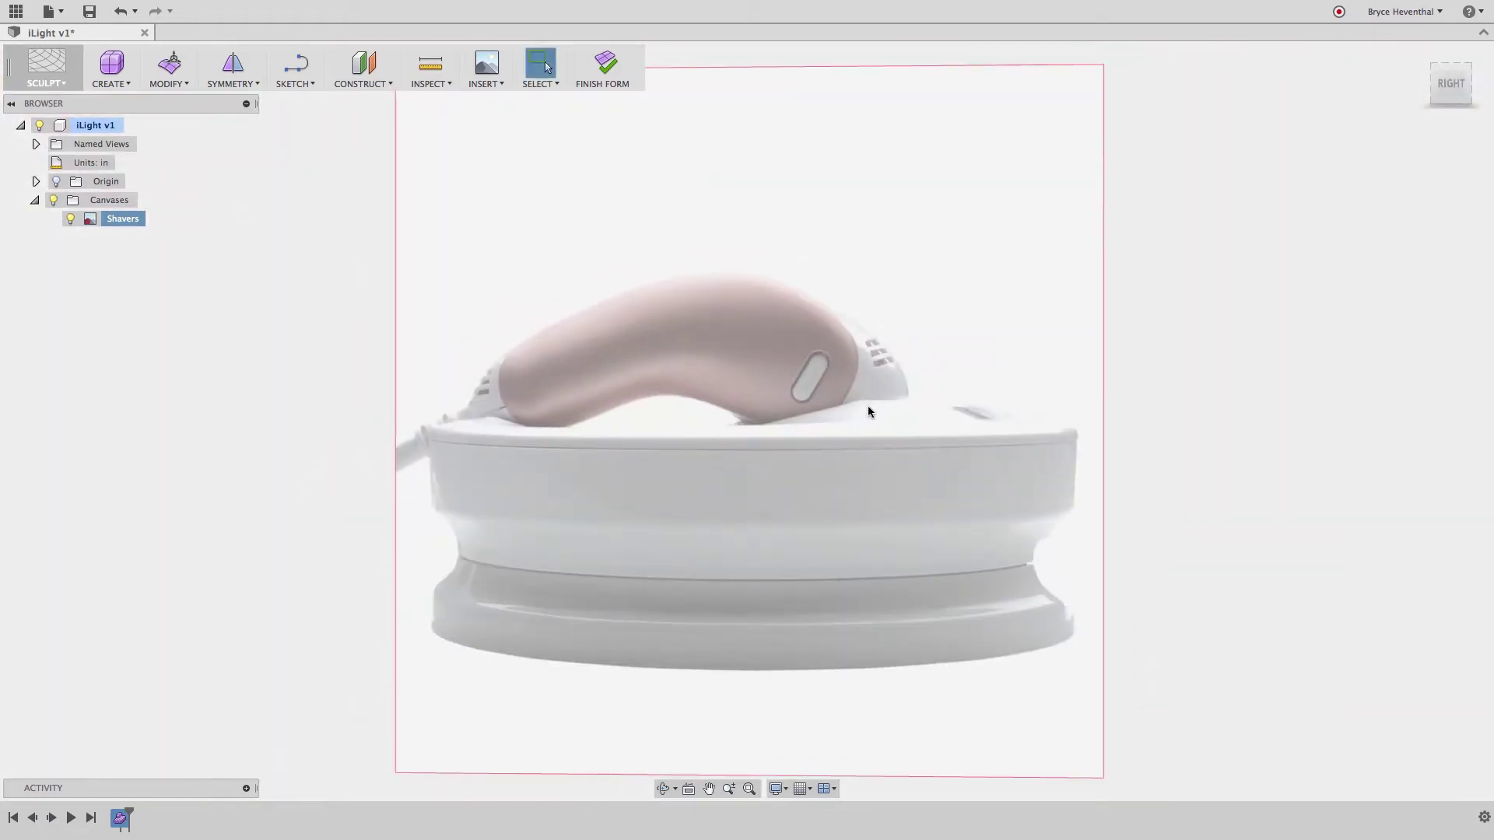
# - Orbit to an angled view and attach a second shaver canvas on a perpendicular plane
pyautogui.moveTo(868, 405)
pyautogui.keyDown('shift'); pyautogui.mouseDown(button='middle')
pyautogui.moveTo(943, 514)
pyautogui.moveTo(817, 408)
pyautogui.mouseUp(button='middle'); pyautogui.keyUp('shift')
pyautogui.click(486, 64)
pyautogui.click(519, 118)
pyautogui.click(771, 462)
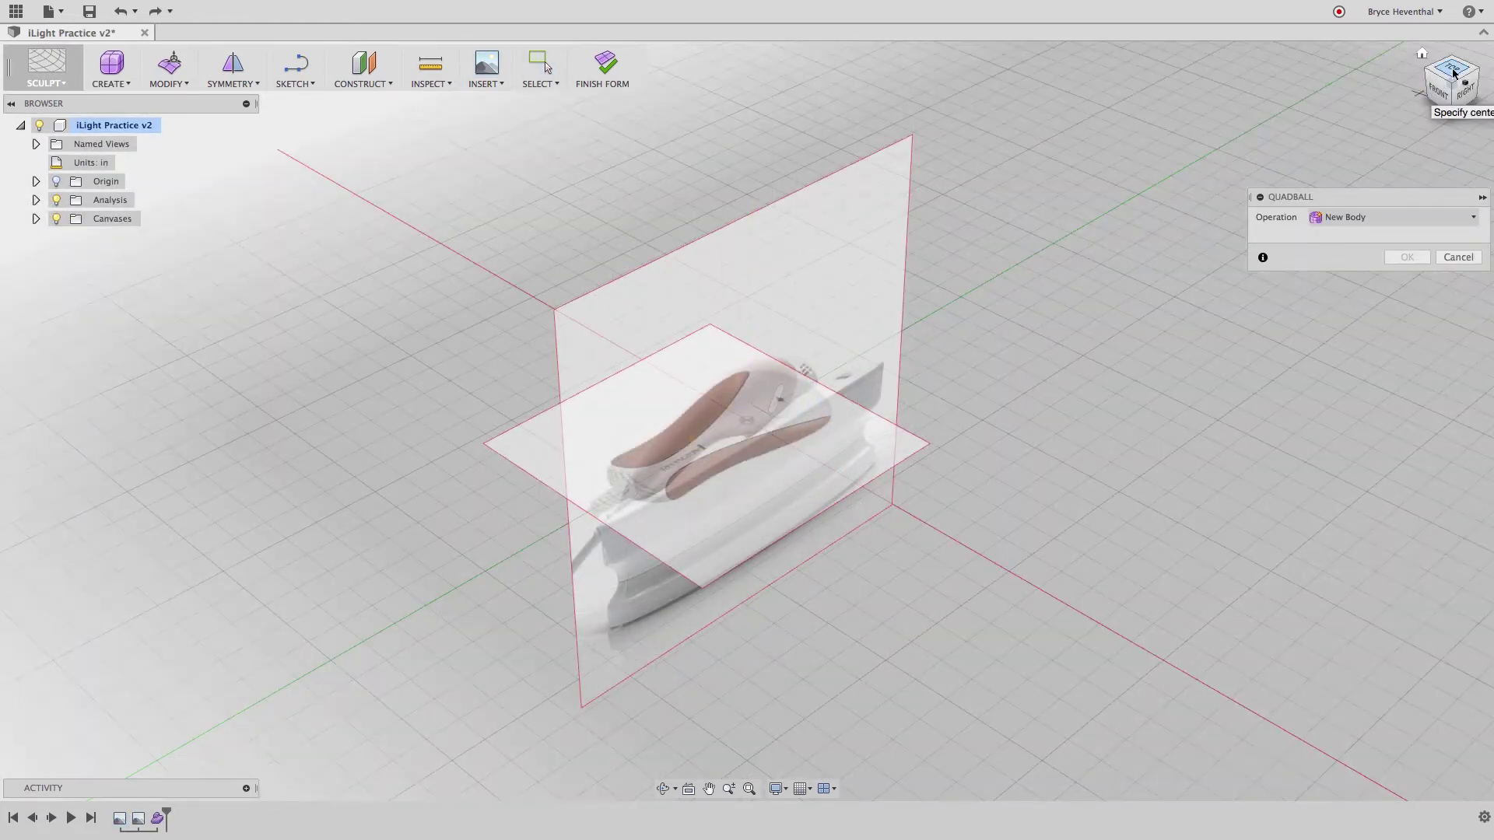
# - Create a Quadball body about 3.6 inches across
pyautogui.click(1452, 72)
pyautogui.click(748, 421)
pyautogui.moveTo(748, 568); pyautogui.dragTo(747, 496)
pyautogui.press('Return')
pyautogui.scroll(3, 702, 466)
# - Stretch a ring of quadball faces leftward along the shaver photo with Edit Form
pyautogui.doubleClick(698, 433)
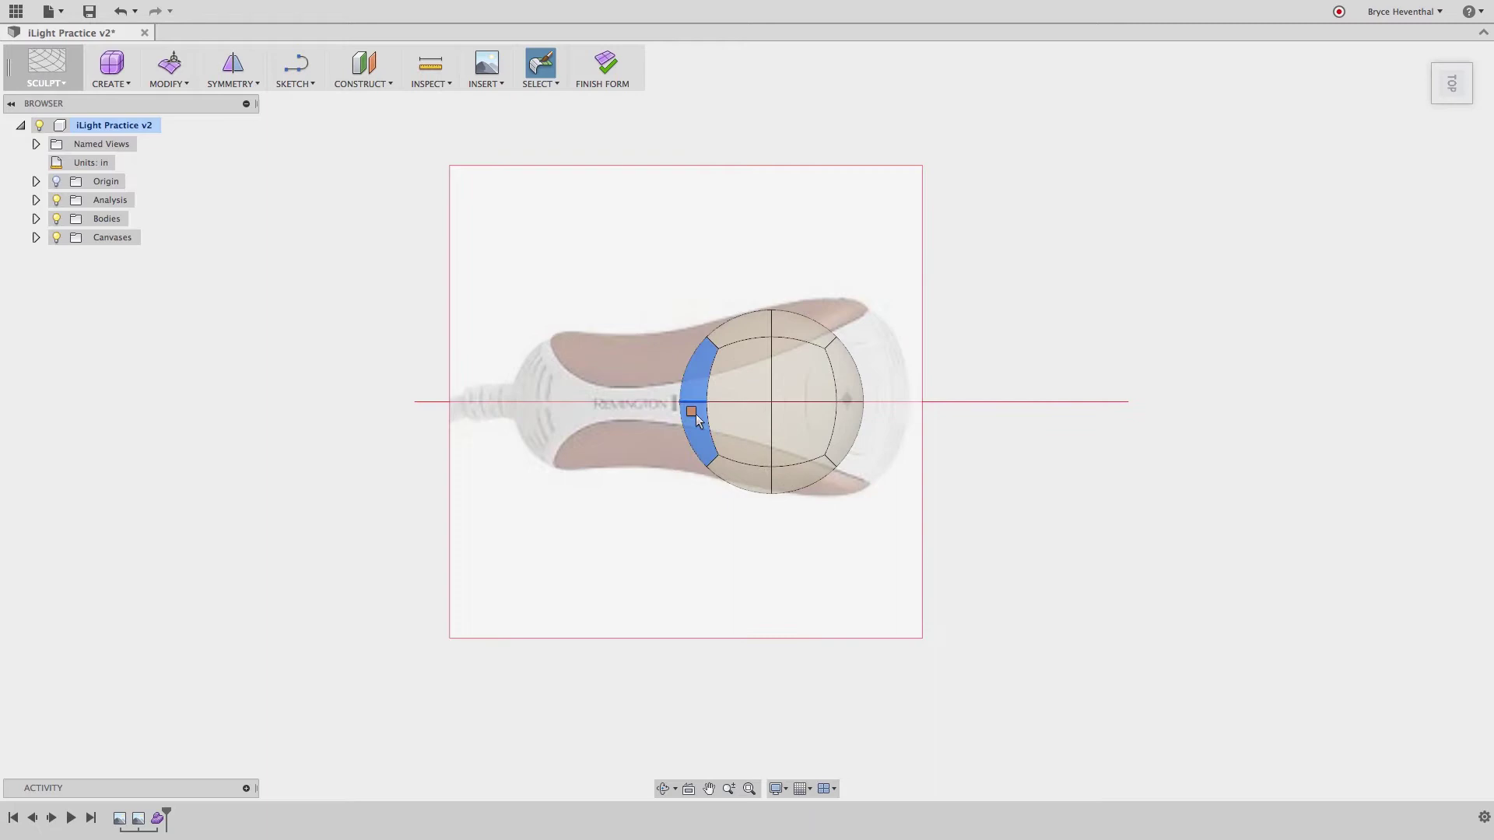
pyautogui.rightClick(688, 414)
pyautogui.click(700, 371)
pyautogui.moveTo(663, 401); pyautogui.dragTo(501, 401)
pyautogui.rightClick(501, 400)
pyautogui.click(485, 296)
# - Apply Mirror Internal symmetry across the body's centreline
pyautogui.click(234, 65)
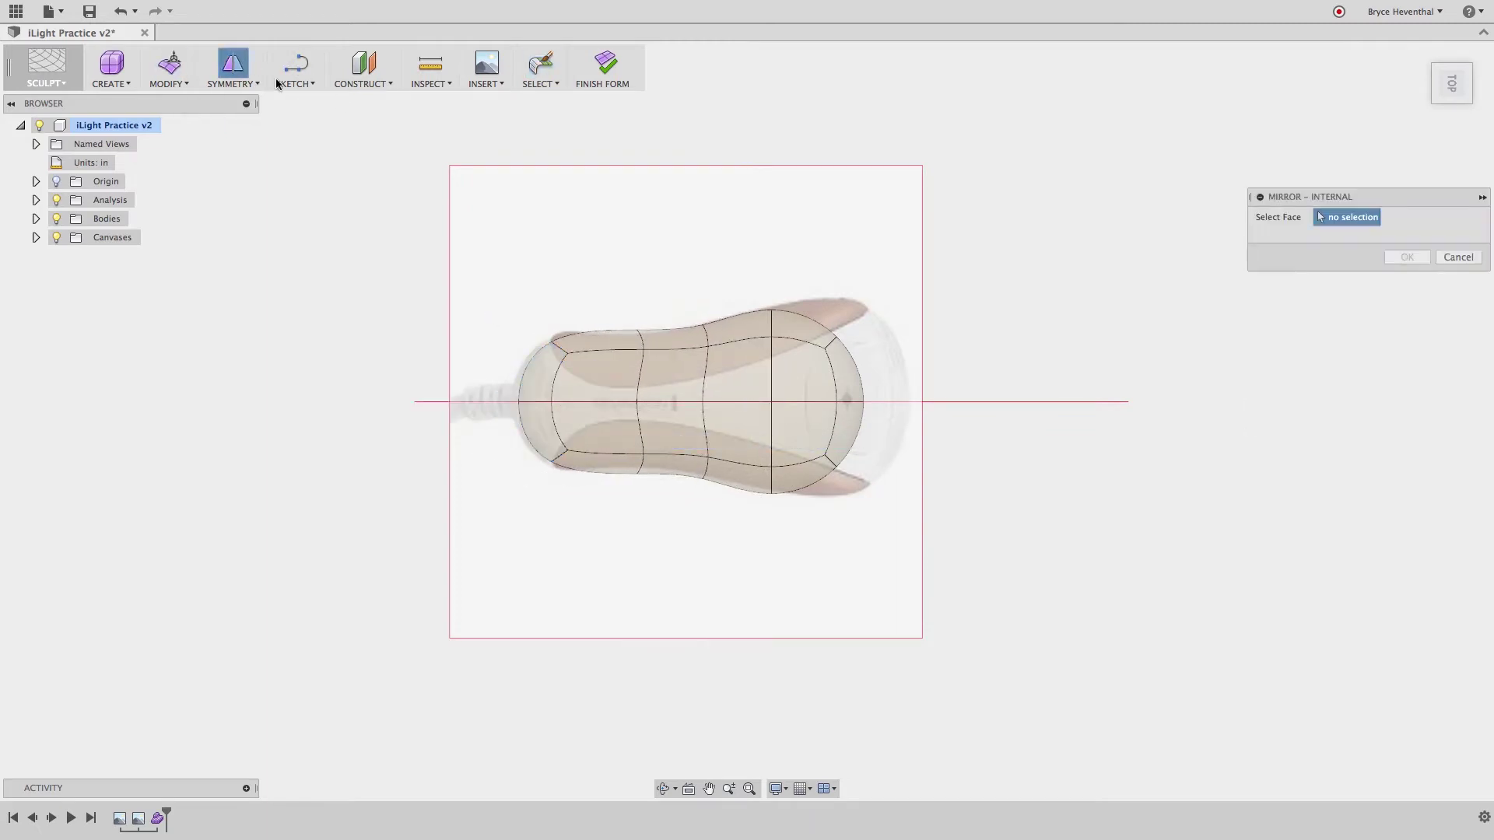
pyautogui.click(735, 371)
pyautogui.click(741, 441)
pyautogui.rightClick(742, 435)
pyautogui.click(805, 432)
# - Pull outline points and the front end to follow the shaver's shape
pyautogui.rightClick(795, 448)
pyautogui.click(853, 428)
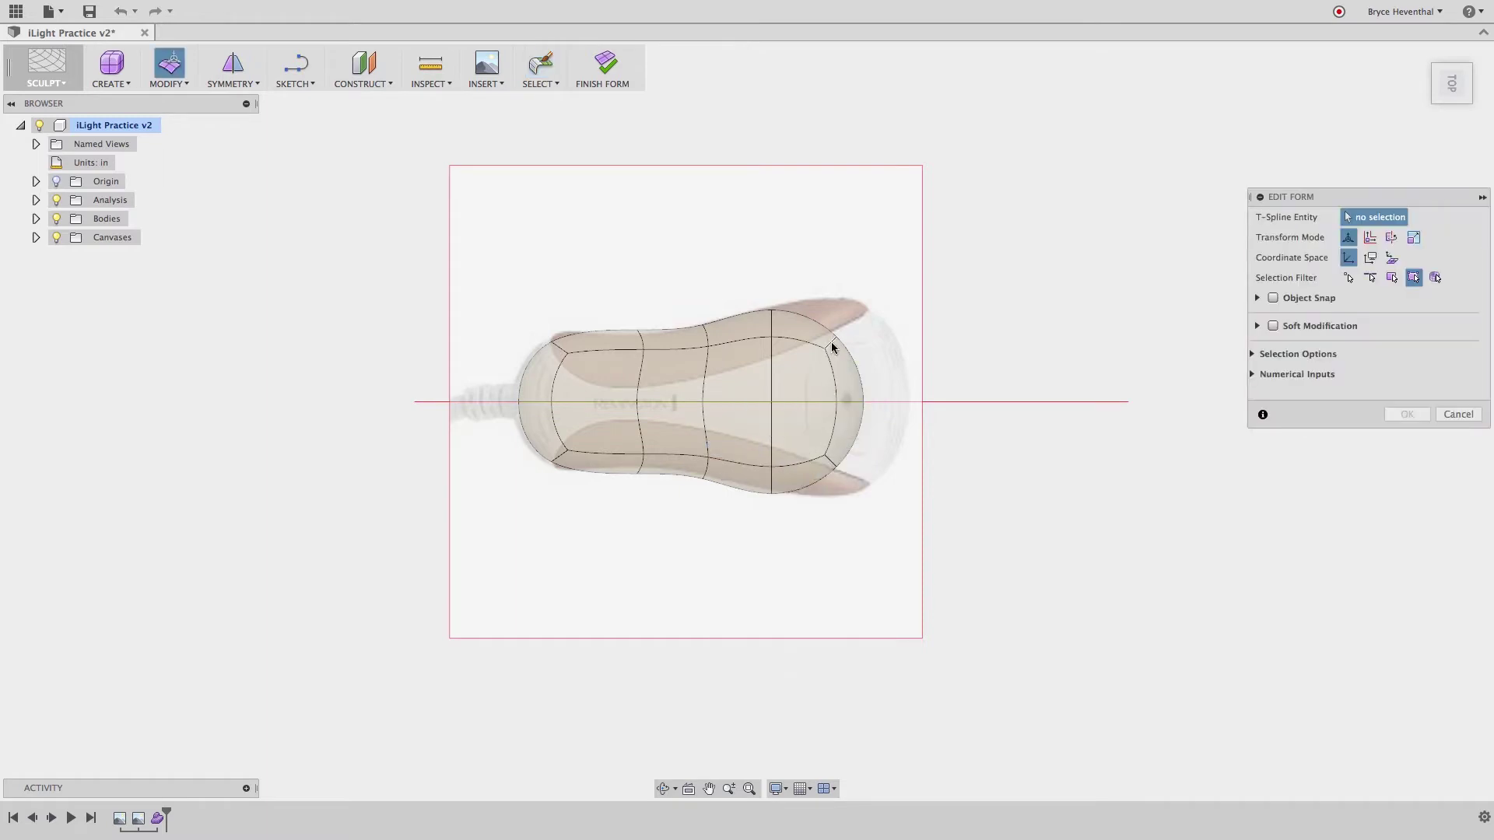
pyautogui.click(831, 346)
pyautogui.moveTo(831, 346); pyautogui.dragTo(864, 348)
pyautogui.click(866, 347)
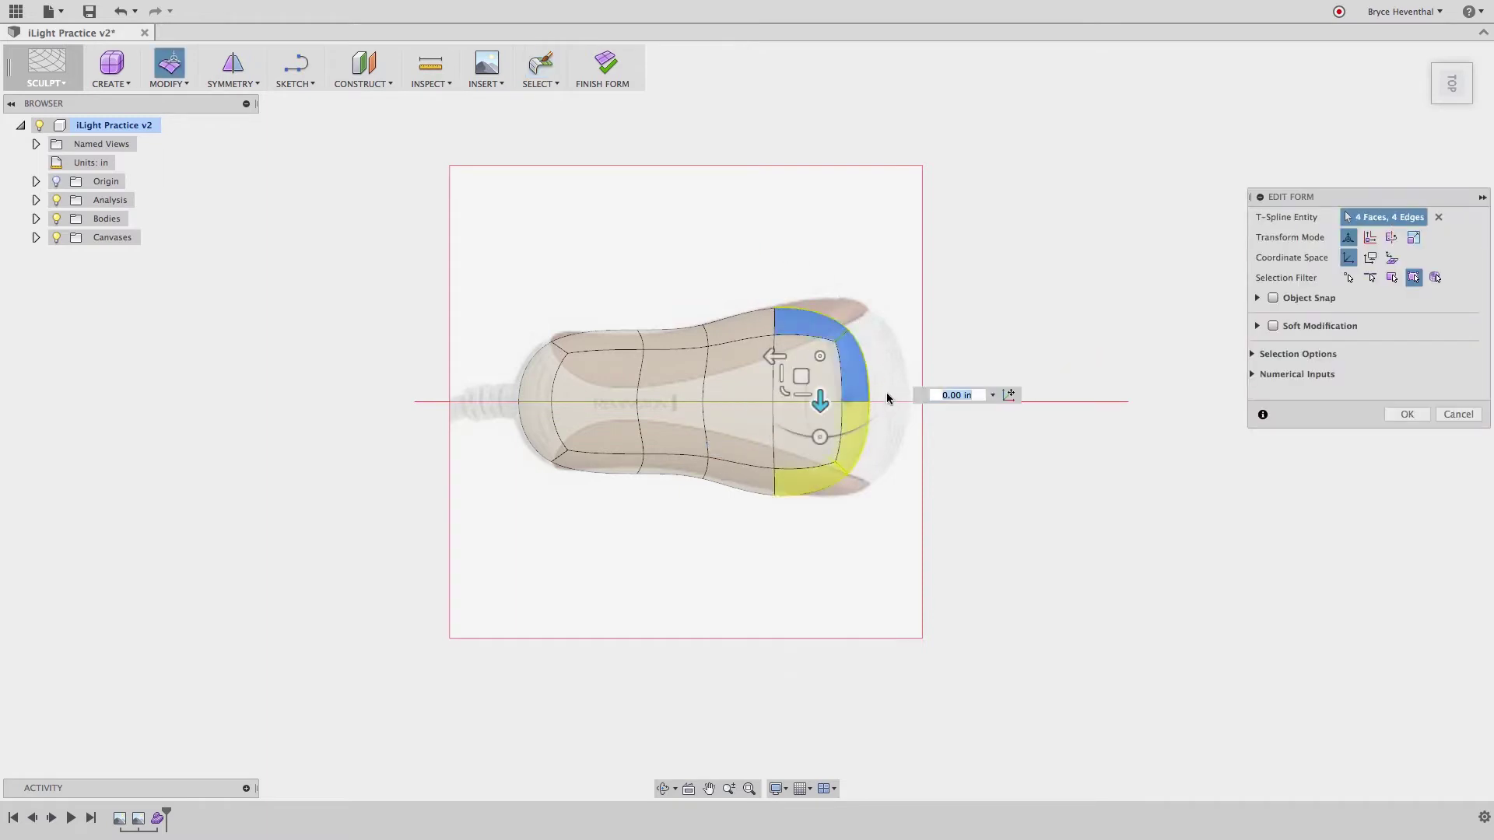
pyautogui.moveTo(817, 395); pyautogui.dragTo(865, 338)
pyautogui.press('Return')
# - Adjust a cage edge of the outline in box display, then return to smooth display
pyautogui.hotkey('ctrl', '1')
pyautogui.rightClick(884, 370)
pyautogui.click(914, 352)
pyautogui.hotkey('ctrl', '3')
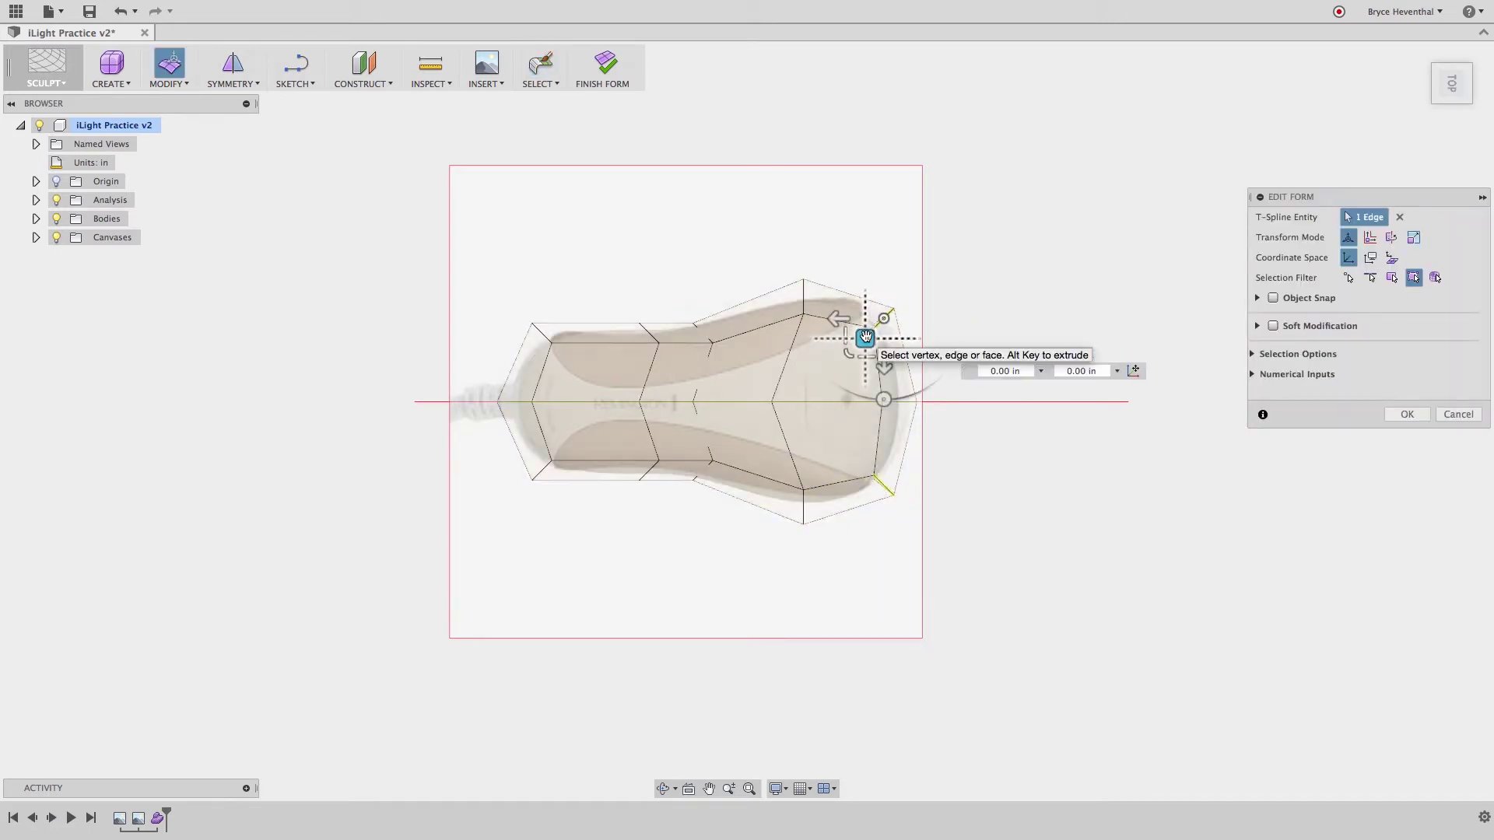
pyautogui.rightClick(865, 339)
pyautogui.click(934, 336)
# - From the right view, push the lower middle faces of the body upward
pyautogui.click(1451, 114)
pyautogui.rightClick(1284, 227)
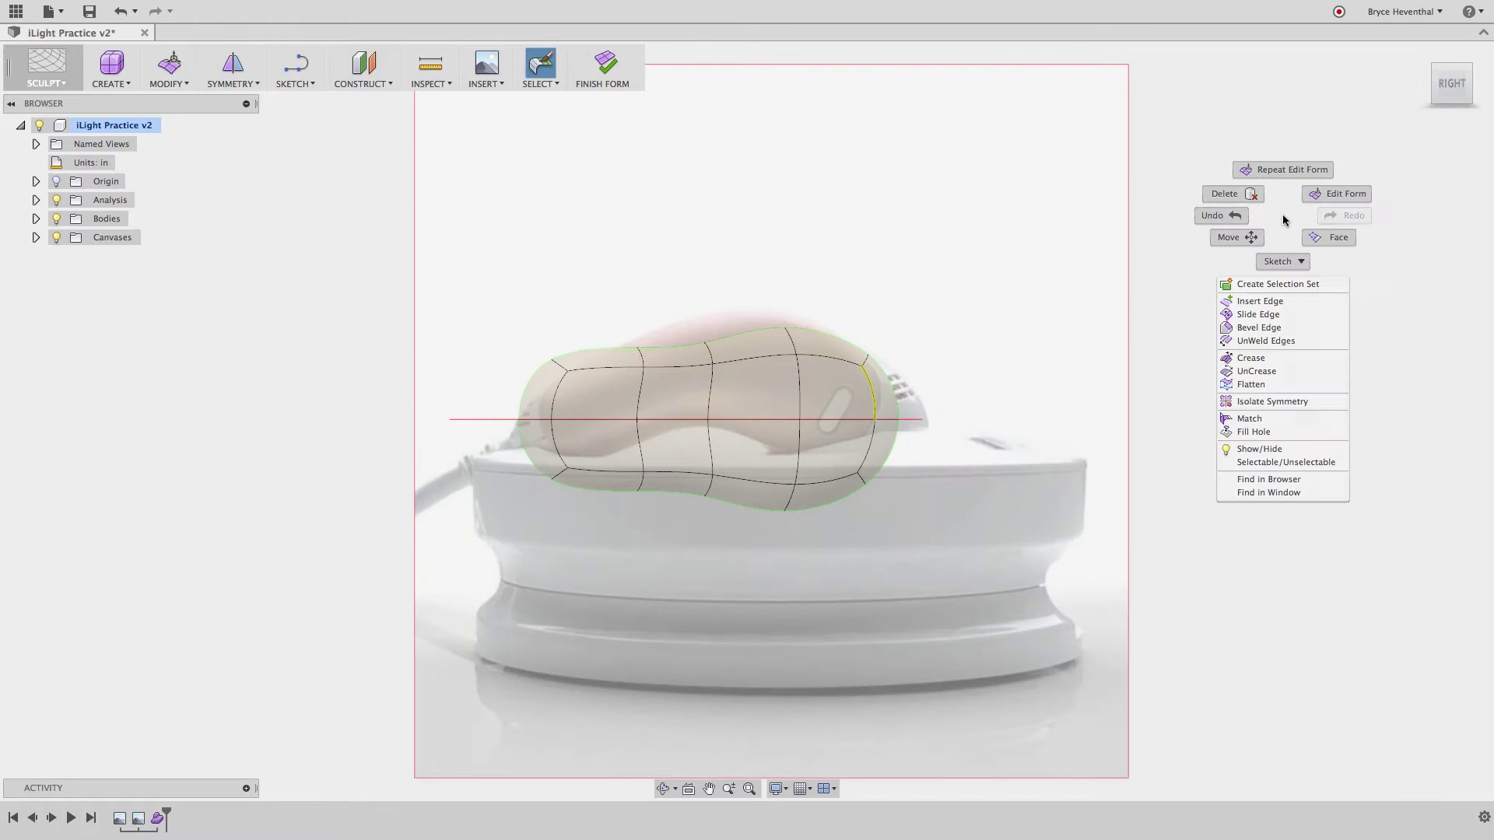
pyautogui.click(1261, 214)
pyautogui.click(704, 496)
pyautogui.keyDown('shift'); pyautogui.click(689, 461); pyautogui.keyUp('shift')
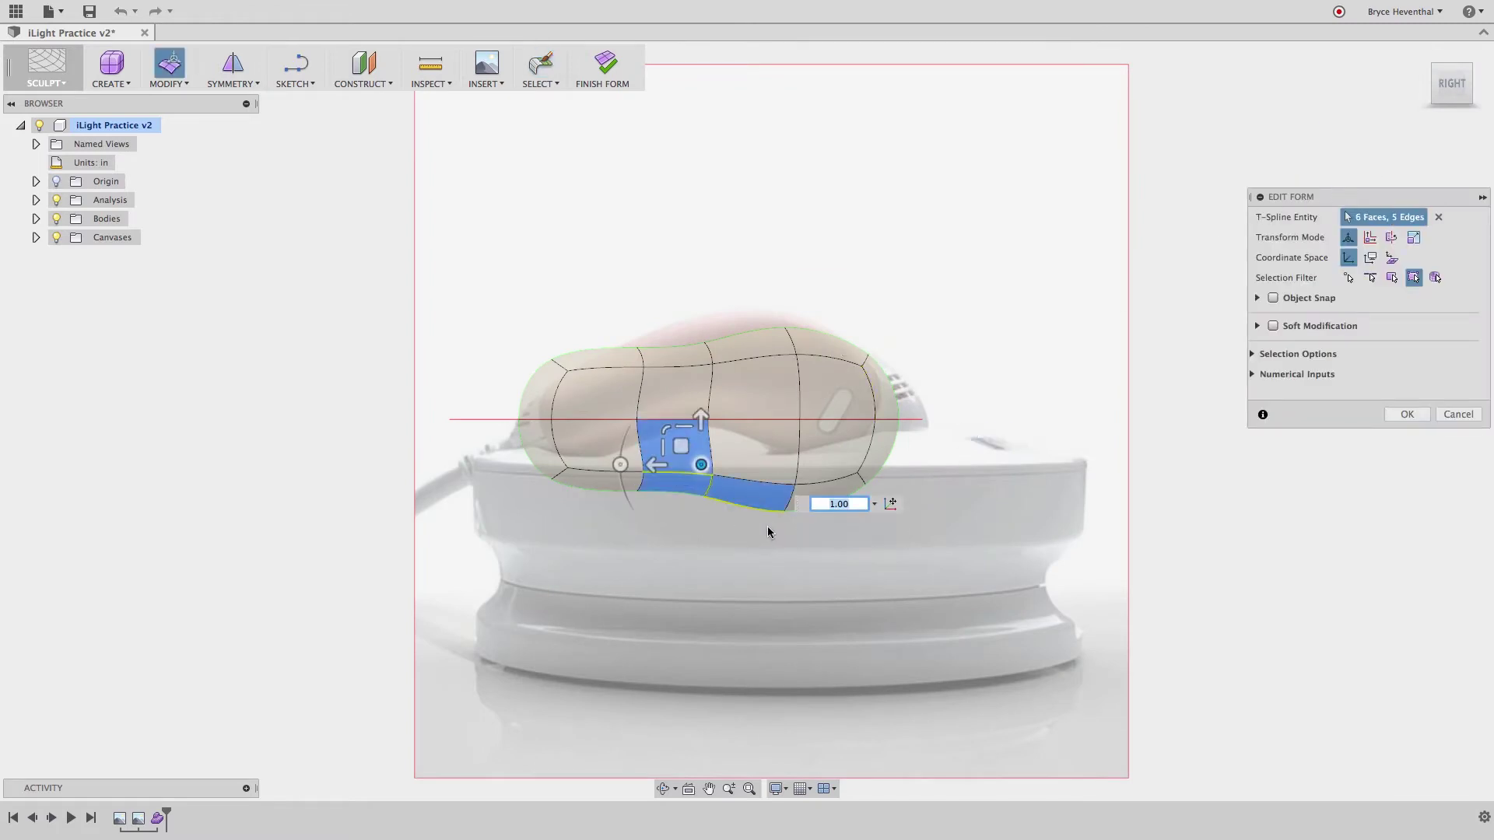
pyautogui.keyDown('shift'); pyautogui.click(747, 467); pyautogui.keyUp('shift')
pyautogui.moveTo(690, 444); pyautogui.dragTo(702, 408)
pyautogui.click(710, 572)
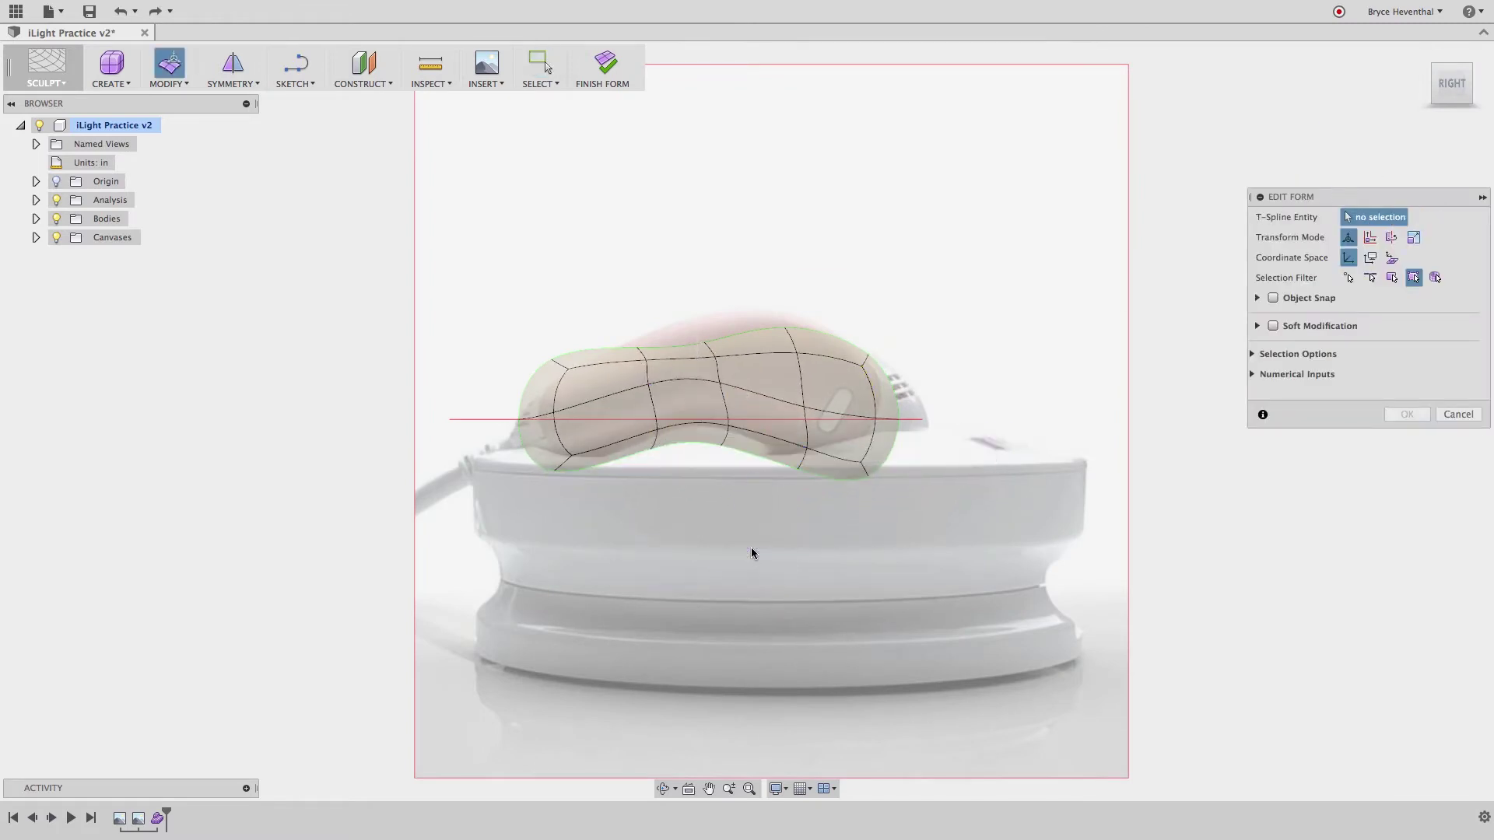
pyautogui.scroll(3, 751, 554)
# - Insert a new edge loop across the body
pyautogui.press('Escape')
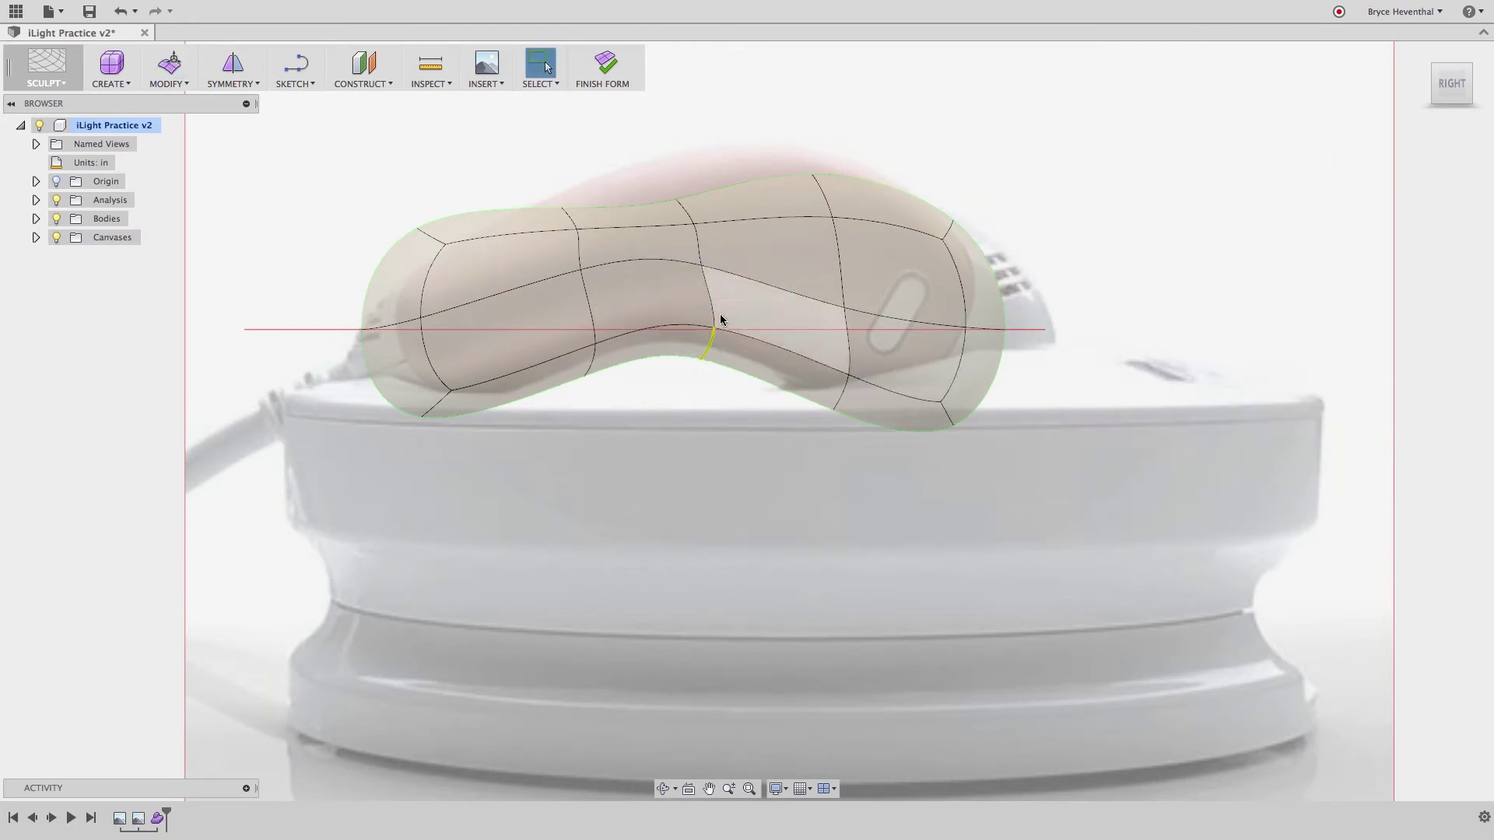
pyautogui.rightClick(701, 333)
pyautogui.click(665, 443)
pyautogui.rightClick(841, 403)
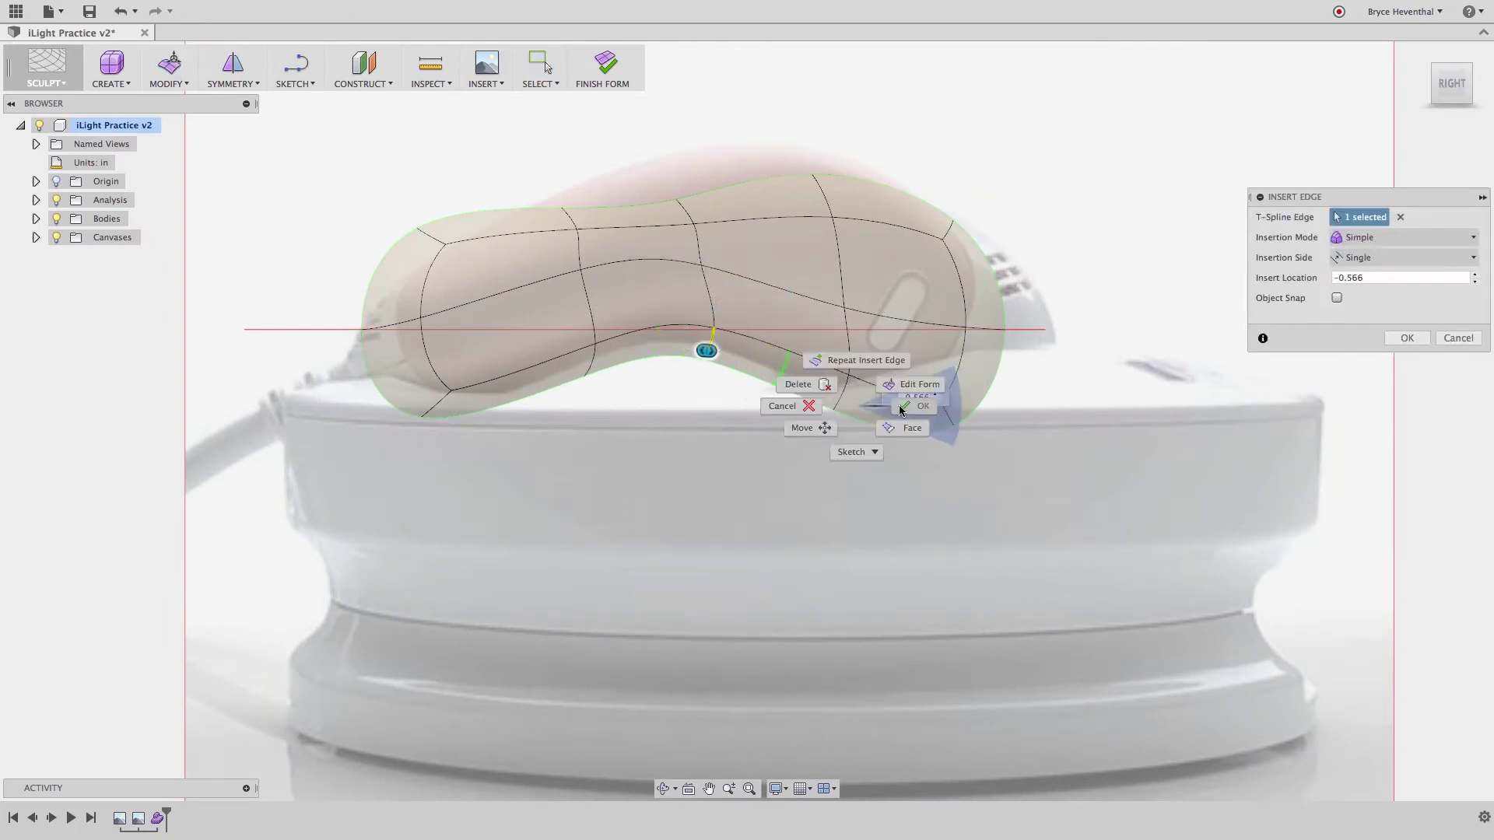
pyautogui.click(806, 409)
# - Raise the top vertex and upper edges, then hide the canvas reference images
pyautogui.click(685, 199)
pyautogui.moveTo(689, 196); pyautogui.dragTo(654, 158)
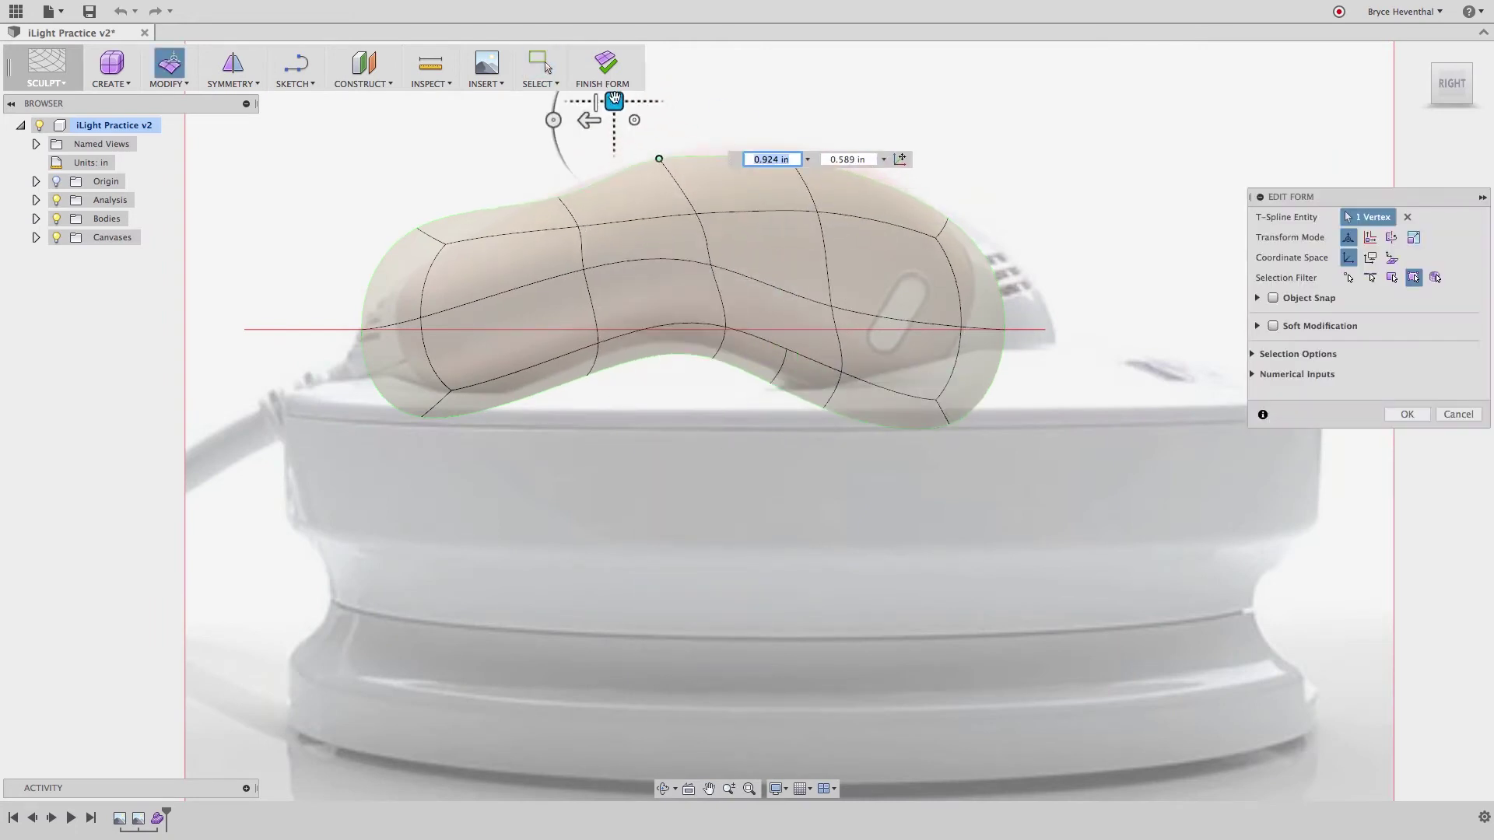
pyautogui.click(413, 221)
pyautogui.moveTo(413, 221); pyautogui.dragTo(541, 168)
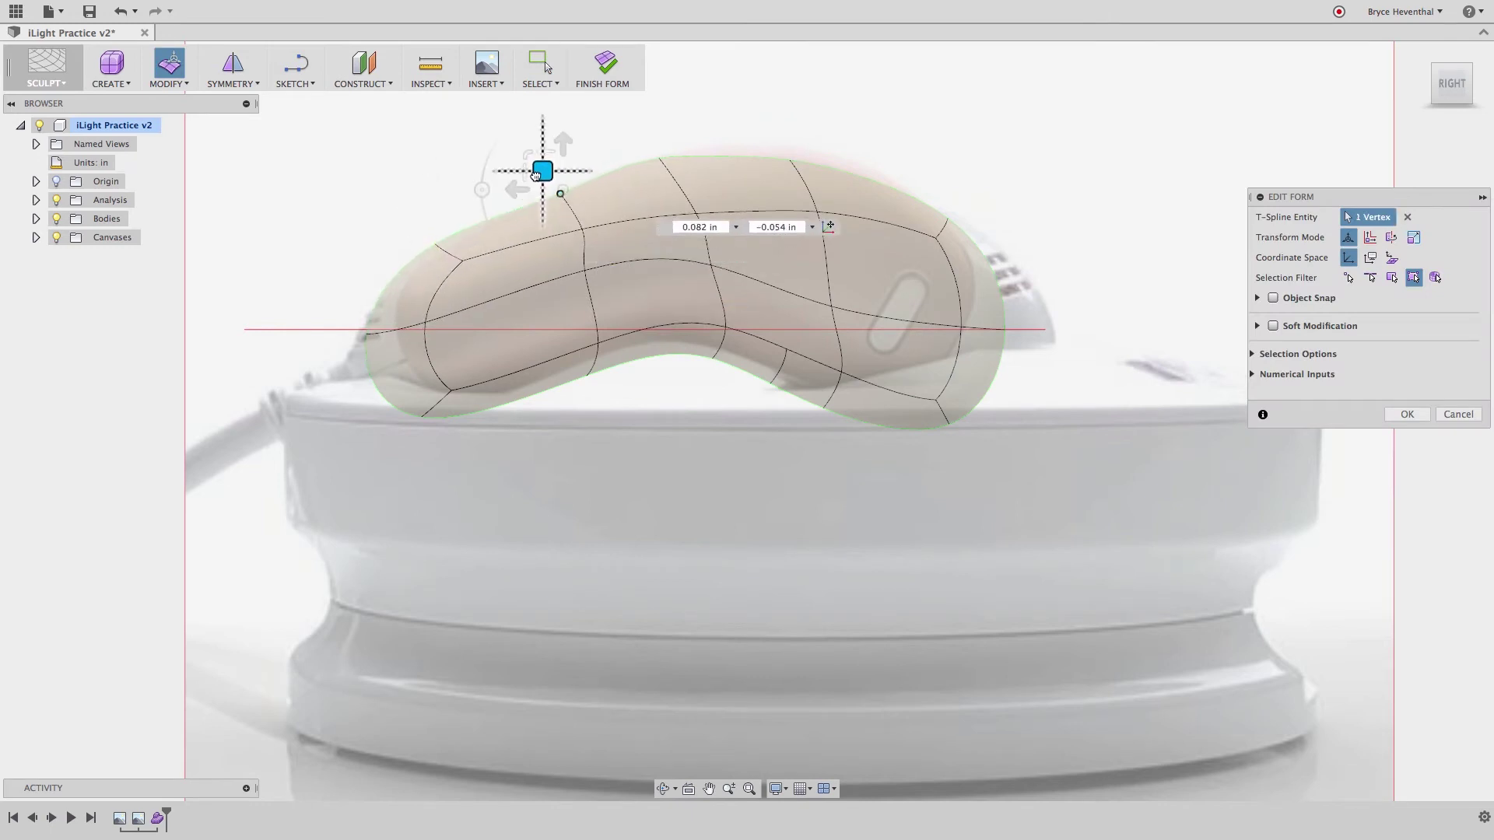
pyautogui.moveTo(947, 423); pyautogui.dragTo(988, 400)
pyautogui.click(939, 311)
pyautogui.click(1003, 307)
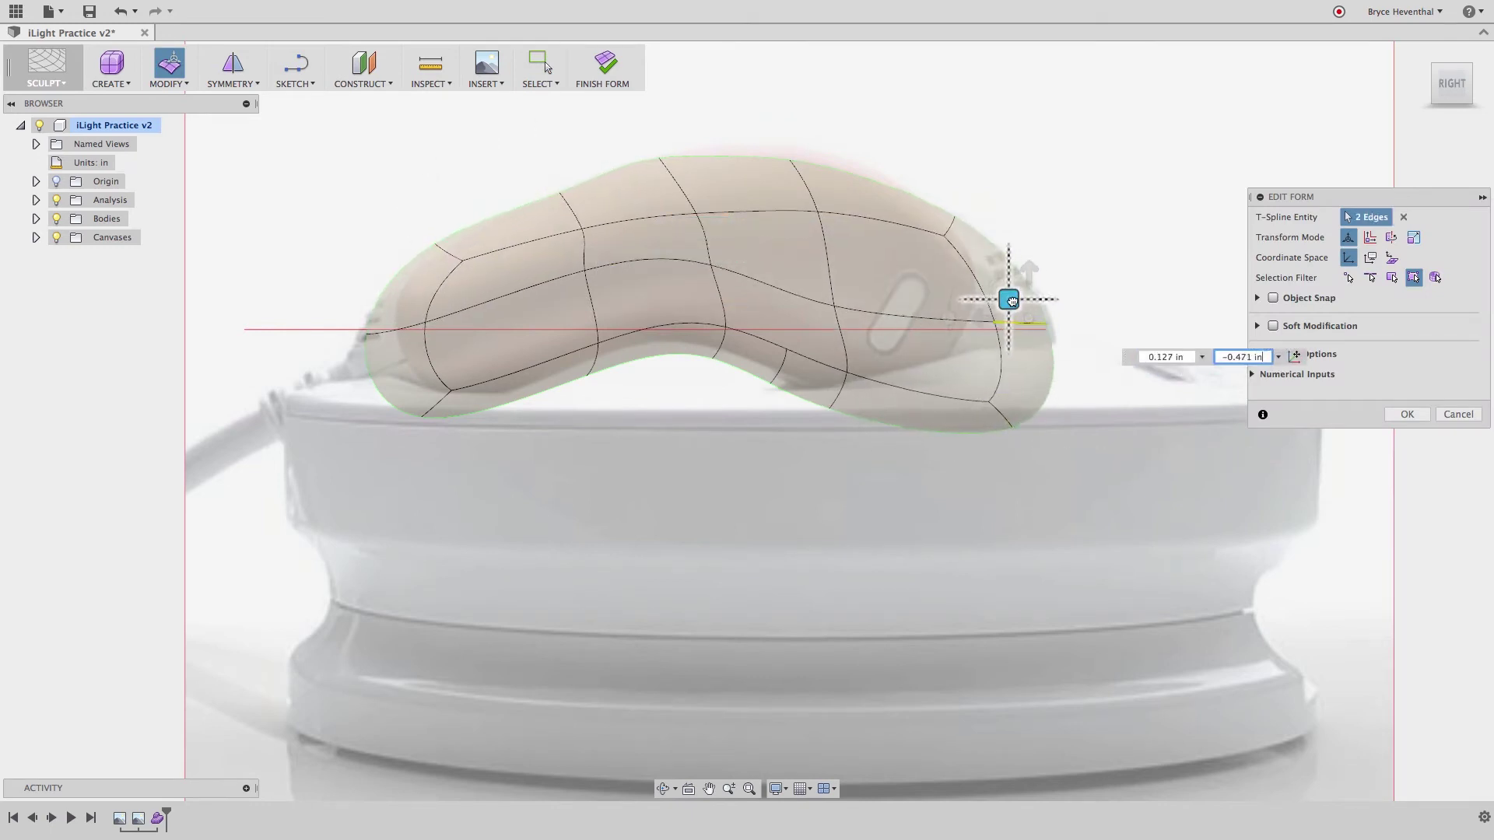
pyautogui.press('Return')
pyautogui.click(57, 238)
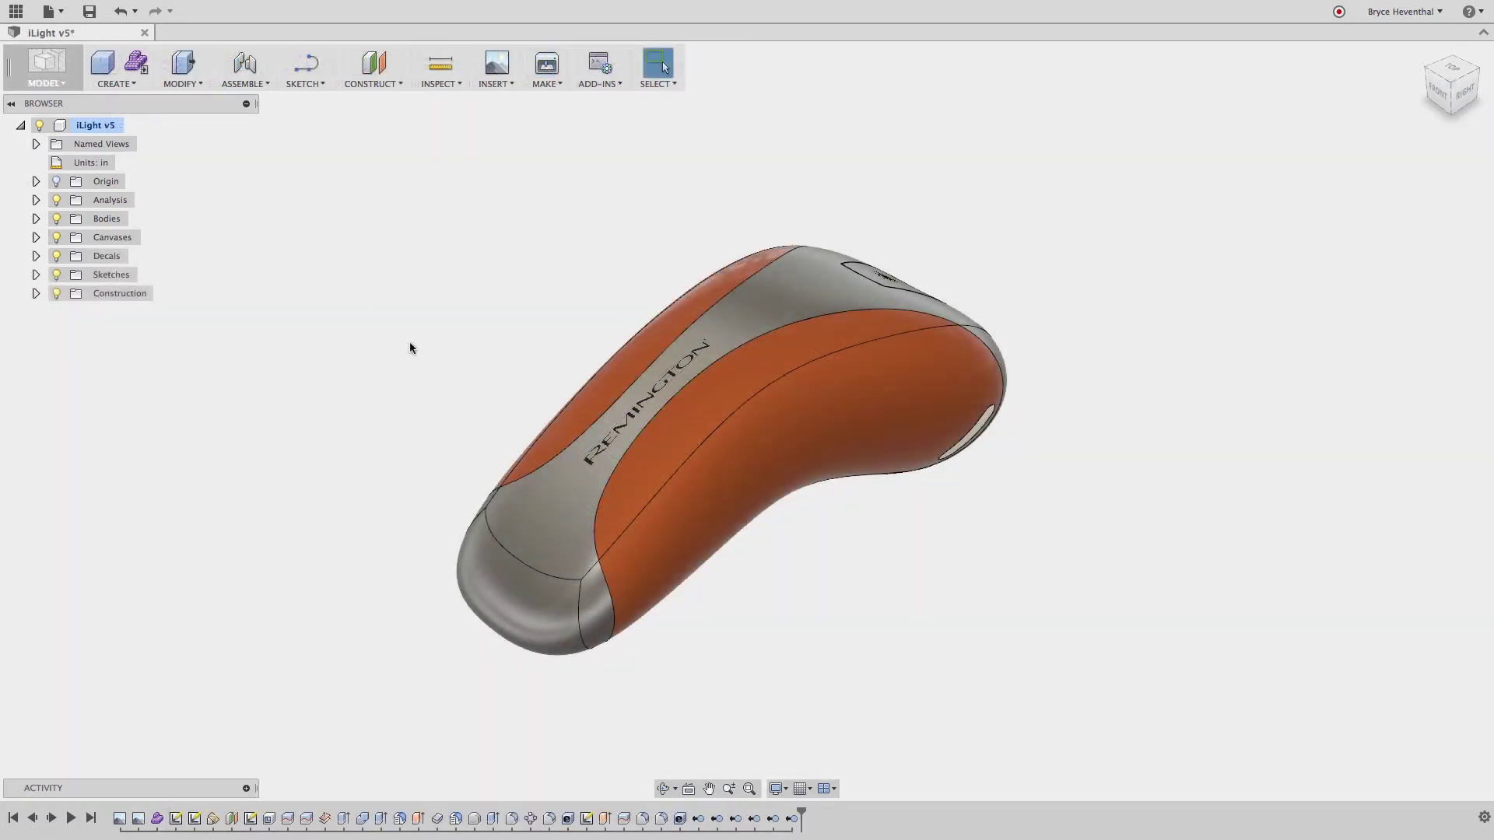
# - In Render, apply Plastic - Matte (White) to the shaver's front and top surfaces
pyautogui.click(57, 66)
pyautogui.click(58, 175)
pyautogui.click(100, 67)
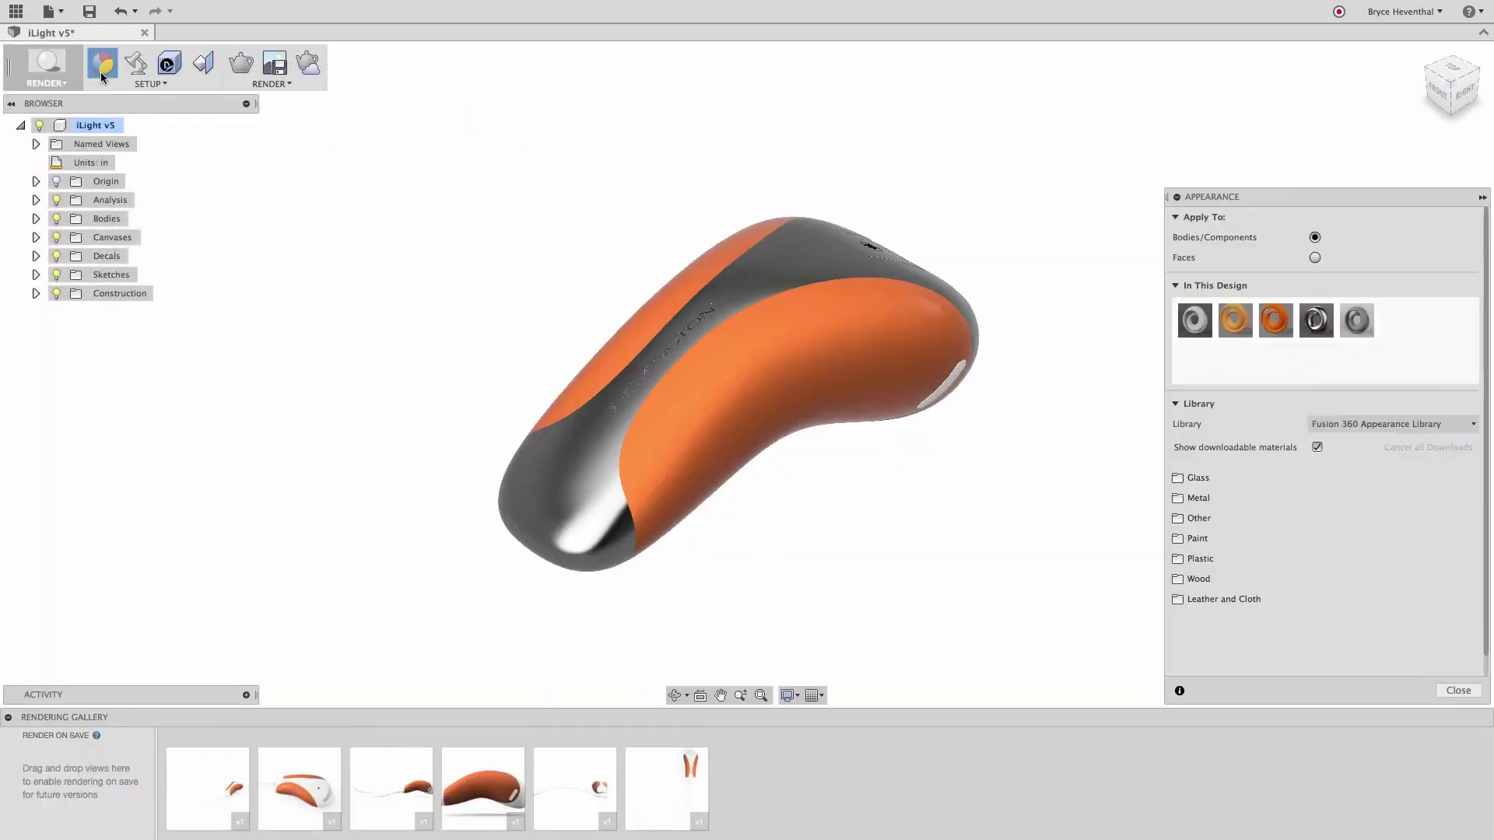
pyautogui.click(1219, 580)
pyautogui.scroll(-3, 1284, 560)
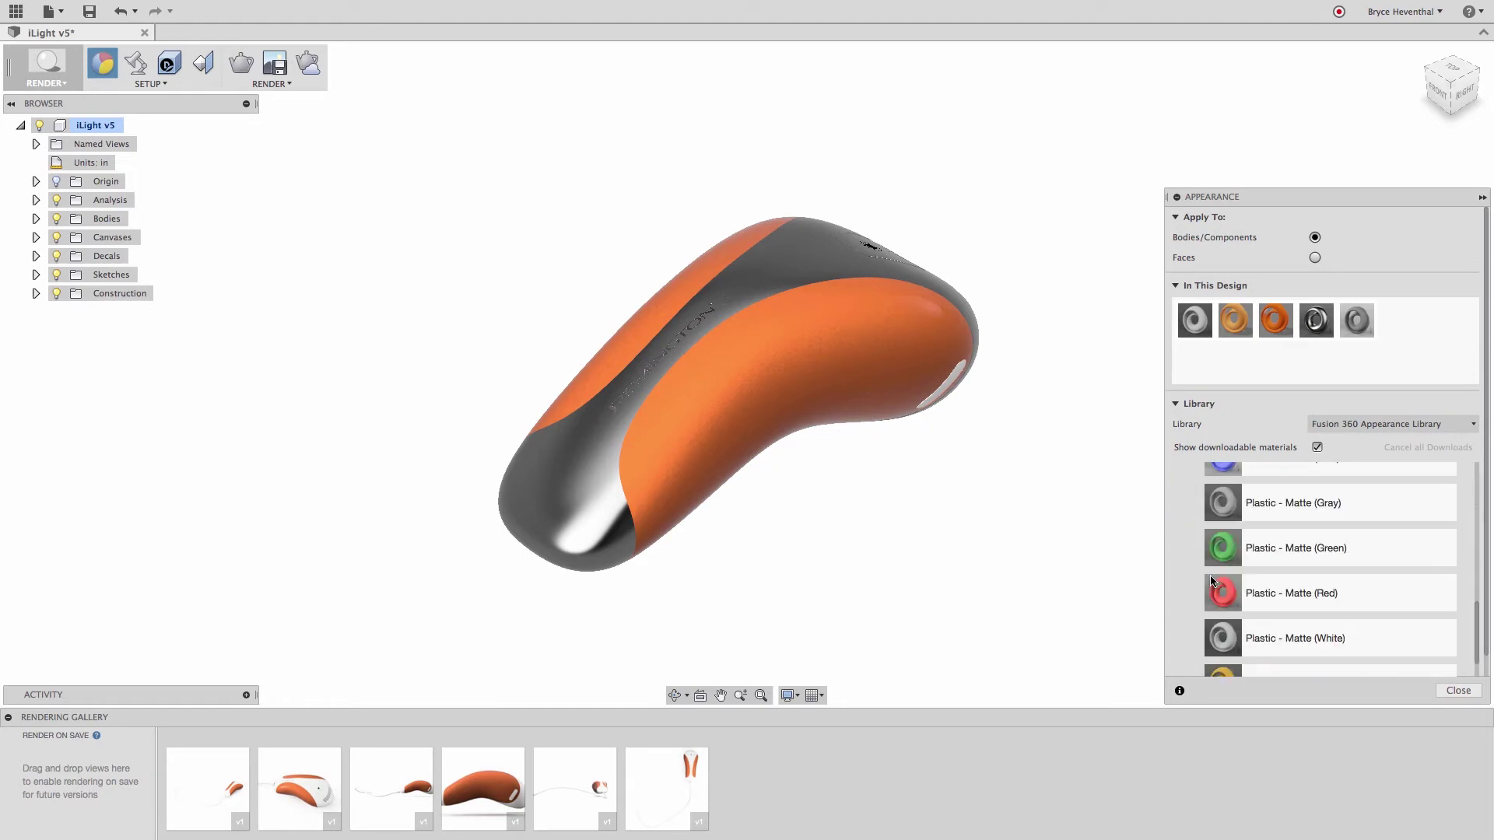
pyautogui.scroll(-2, 1284, 561)
pyautogui.moveTo(1222, 544); pyautogui.dragTo(579, 496)
pyautogui.moveTo(1223, 545); pyautogui.dragTo(866, 250)
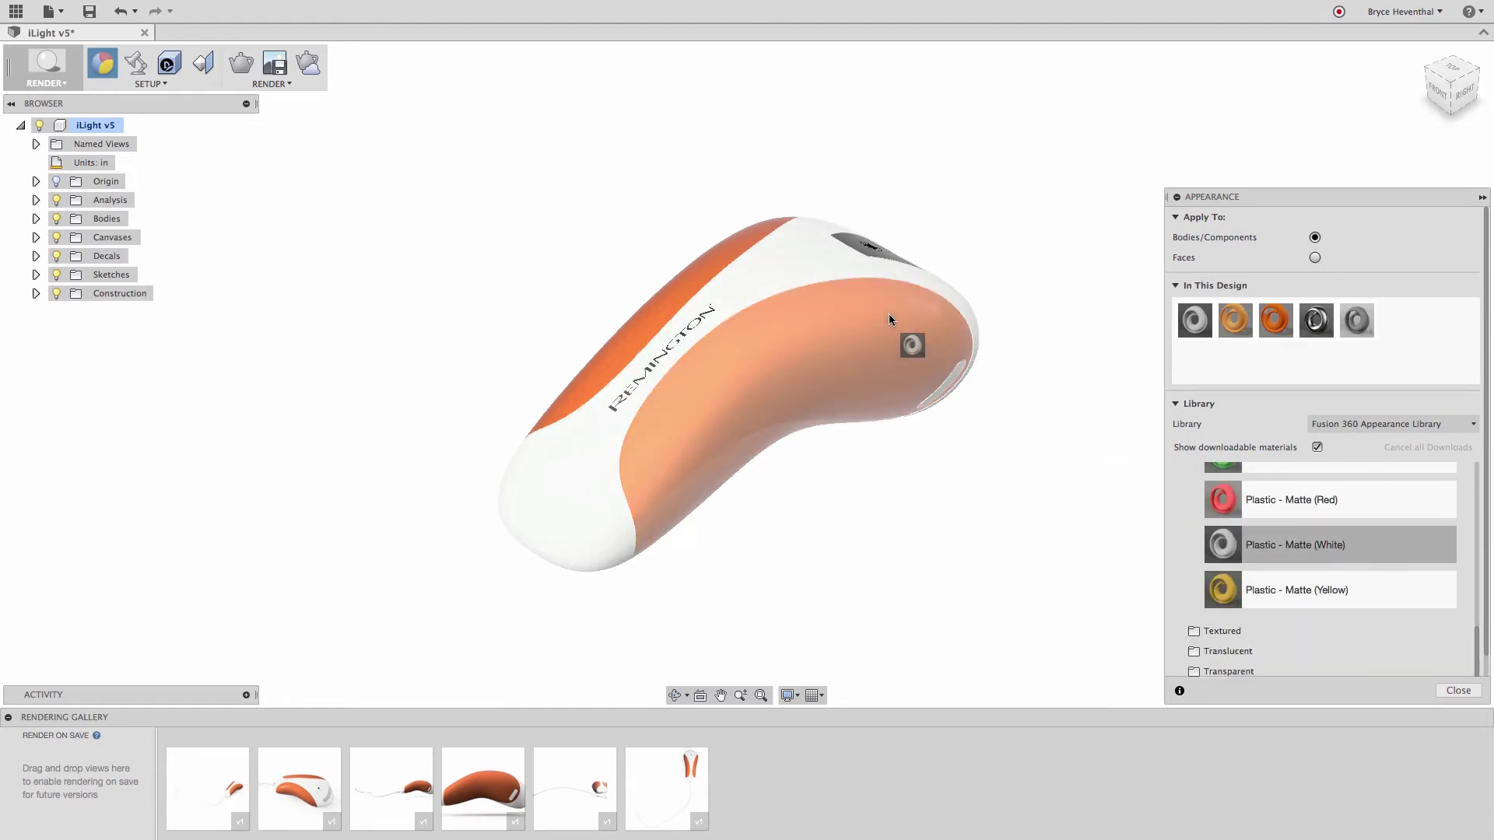
pyautogui.press('Escape')
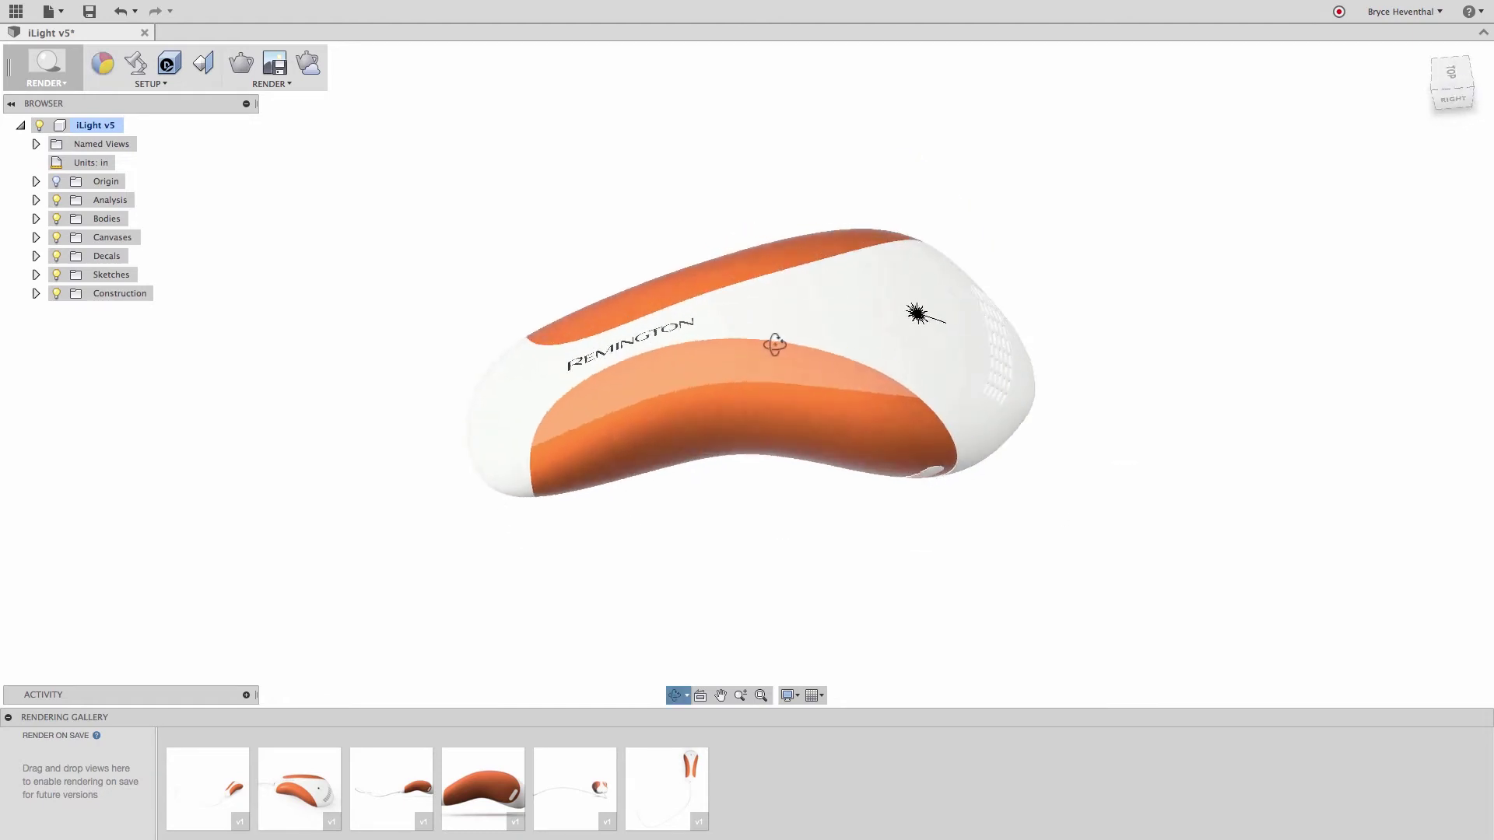
# - Run a ray-traced preview, then submit a 1920x1080 cloud rendering
pyautogui.keyDown('shift'); pyautogui.moveTo(866, 249); pyautogui.dragTo(530, 214, button='middle'); pyautogui.keyUp('shift')
pyautogui.click(241, 64)
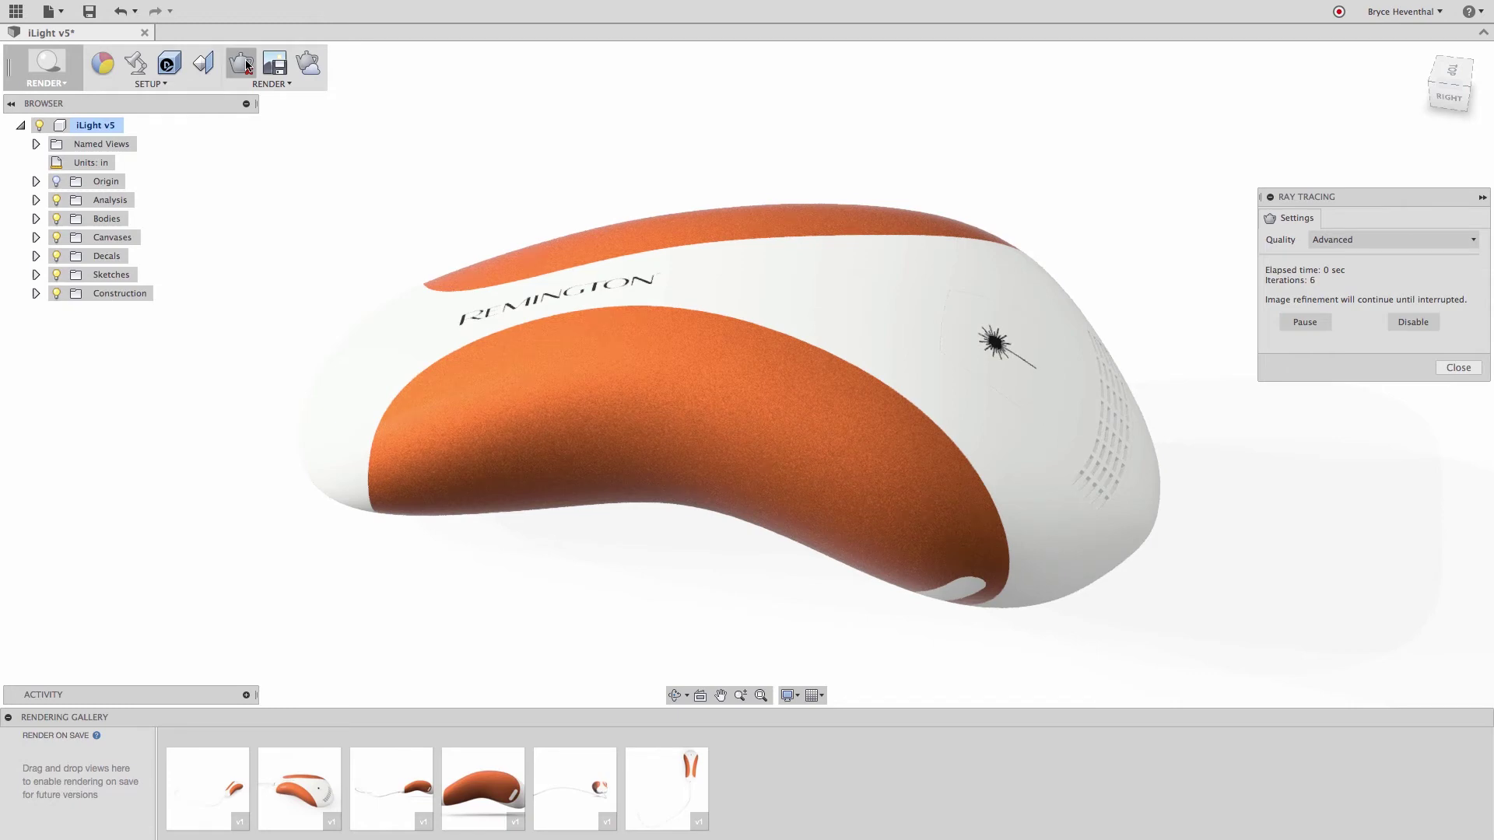
pyautogui.click(240, 63)
pyautogui.click(308, 63)
pyautogui.click(923, 342)
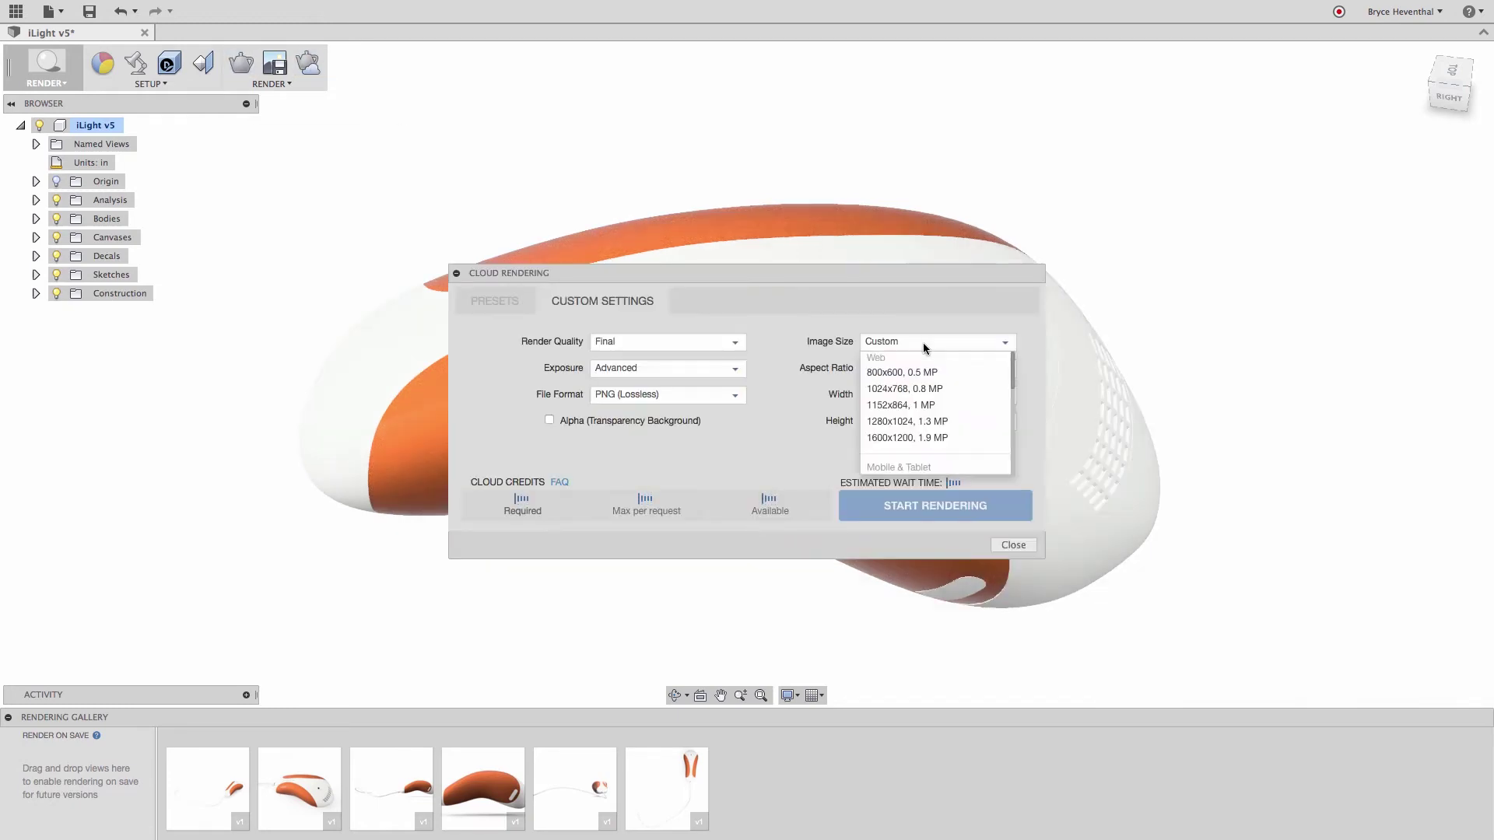
pyautogui.scroll(-3, 924, 385)
pyautogui.click(932, 443)
pyautogui.click(936, 505)
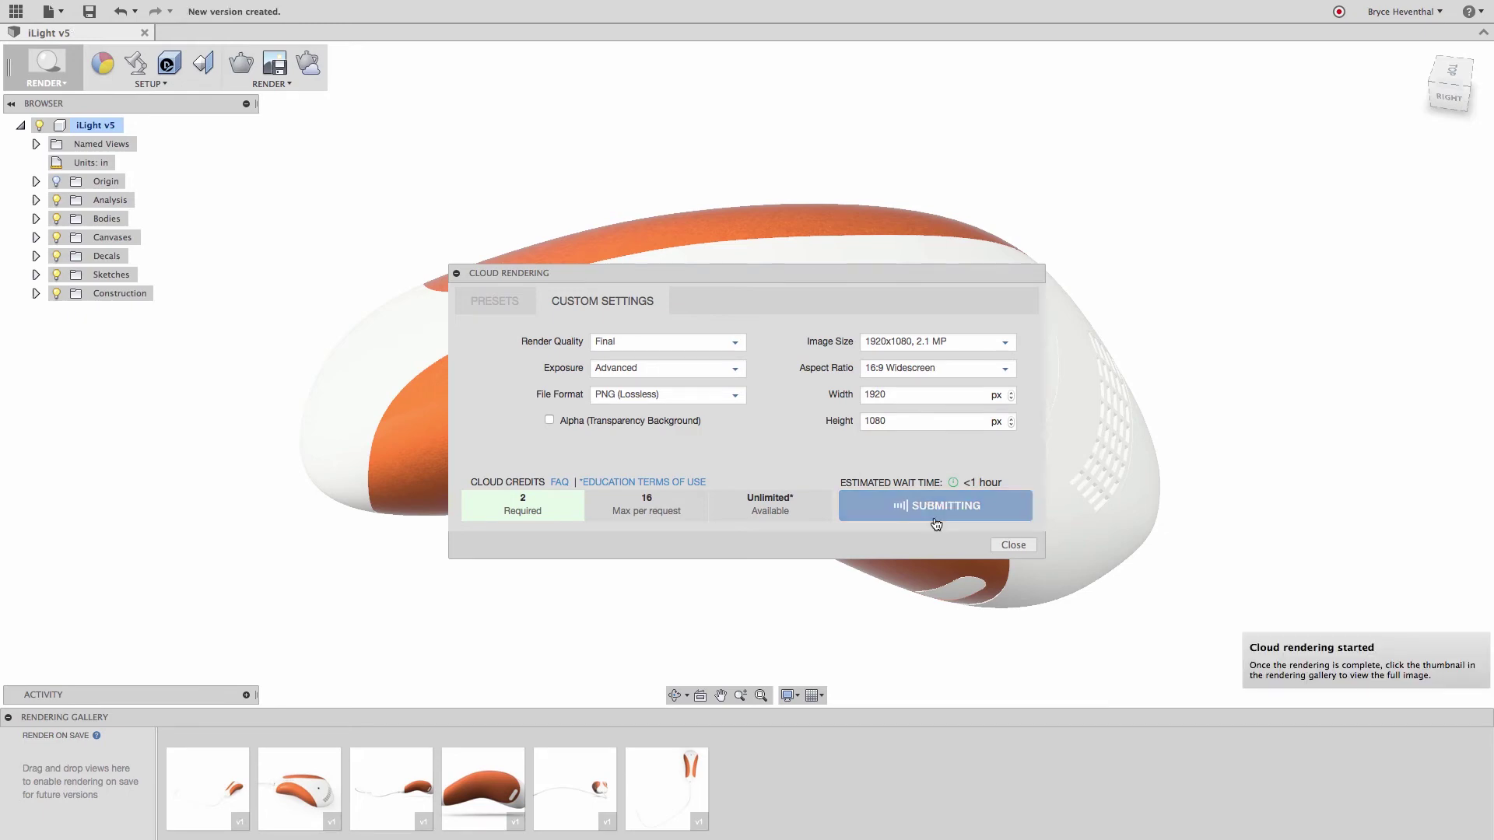
pyautogui.click(48, 71)
# - Send the shaver to Spark, lay it flat on the bed, and prepare it with supports
pyautogui.click(93, 117)
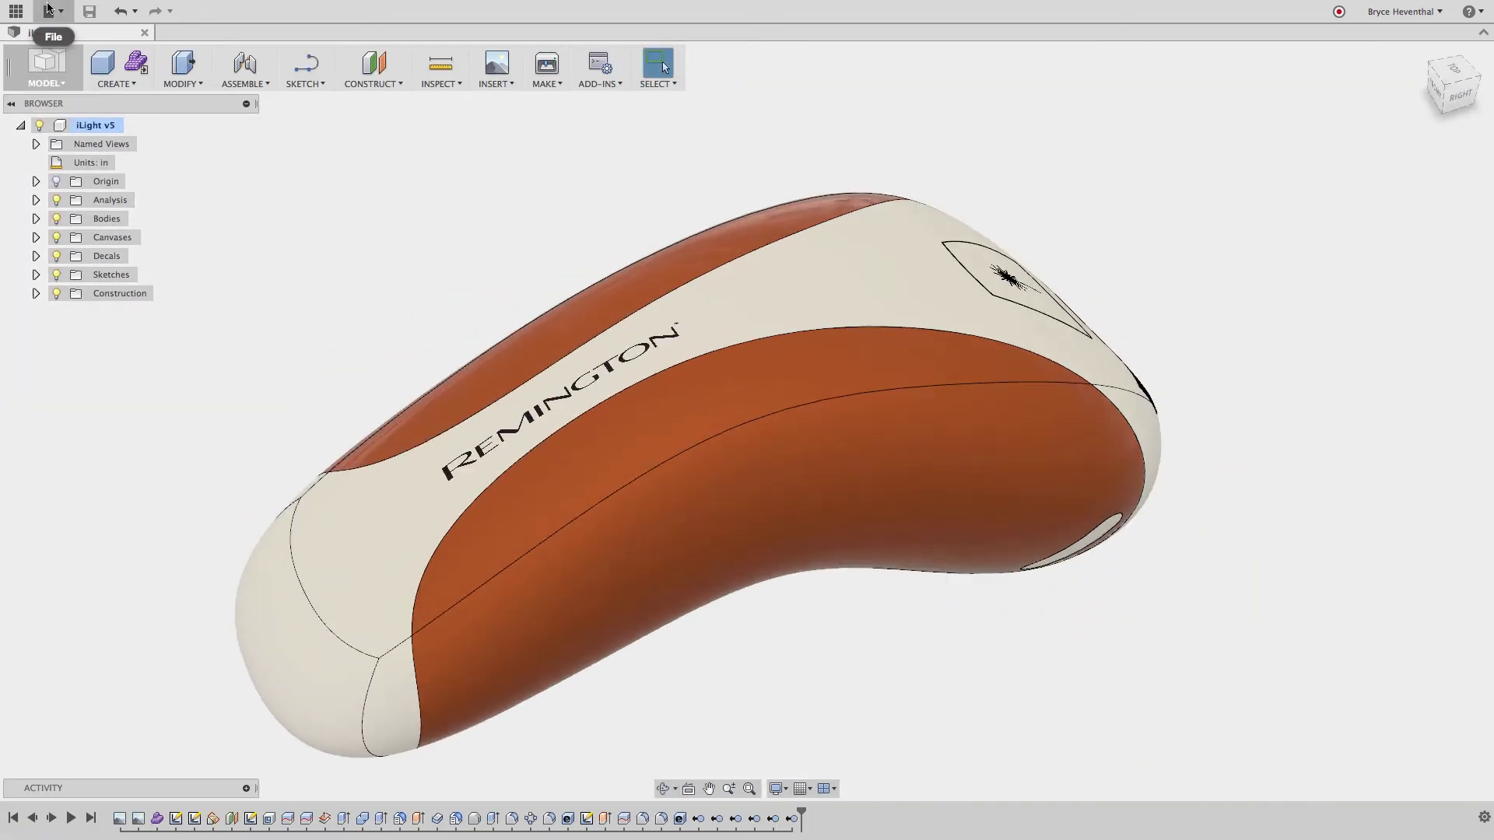
pyautogui.click(46, 10)
pyautogui.click(73, 201)
pyautogui.click(91, 126)
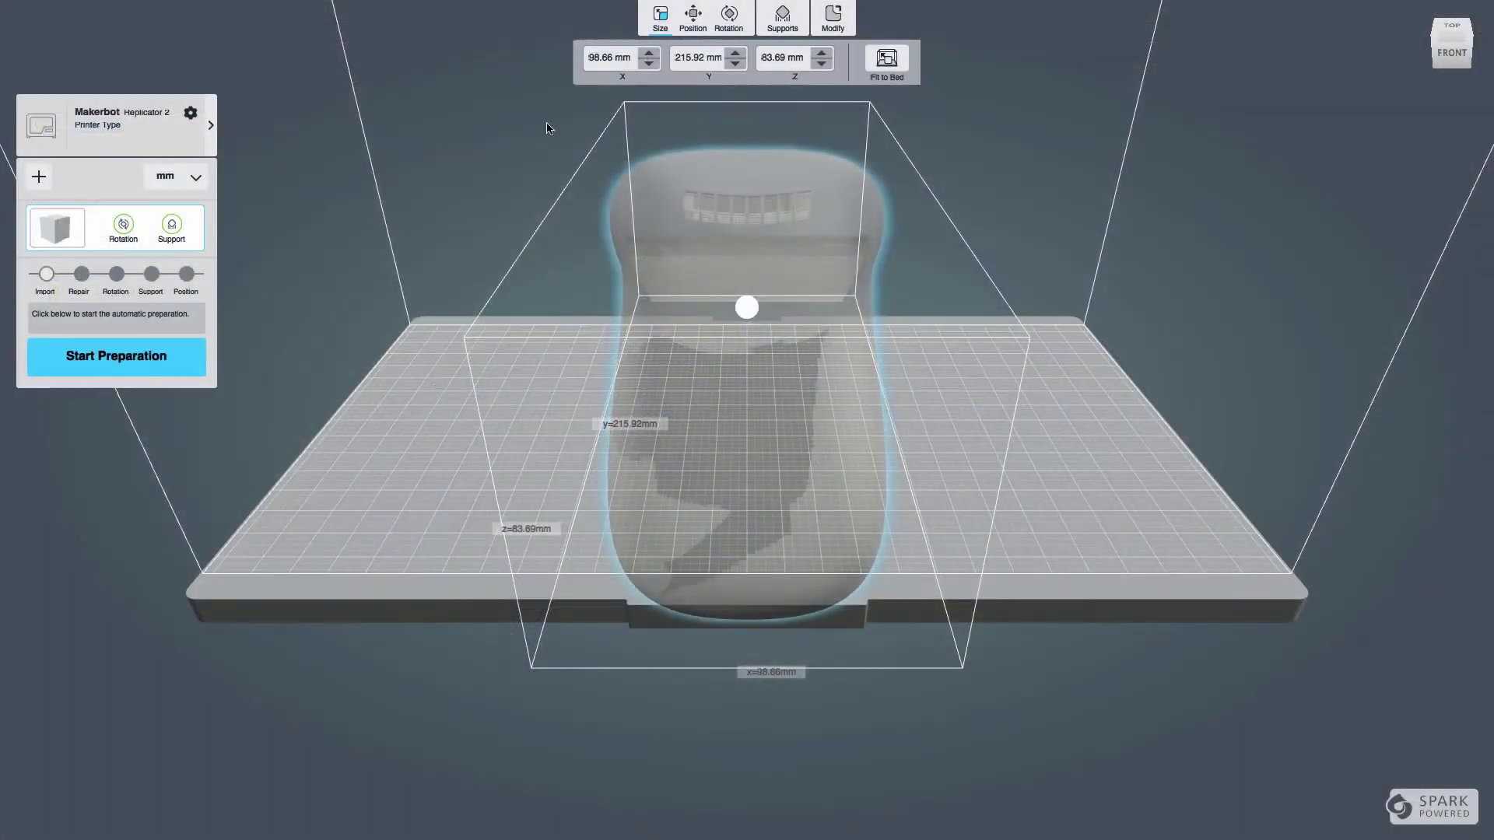
pyautogui.moveTo(893, 301); pyautogui.dragTo(887, 350)
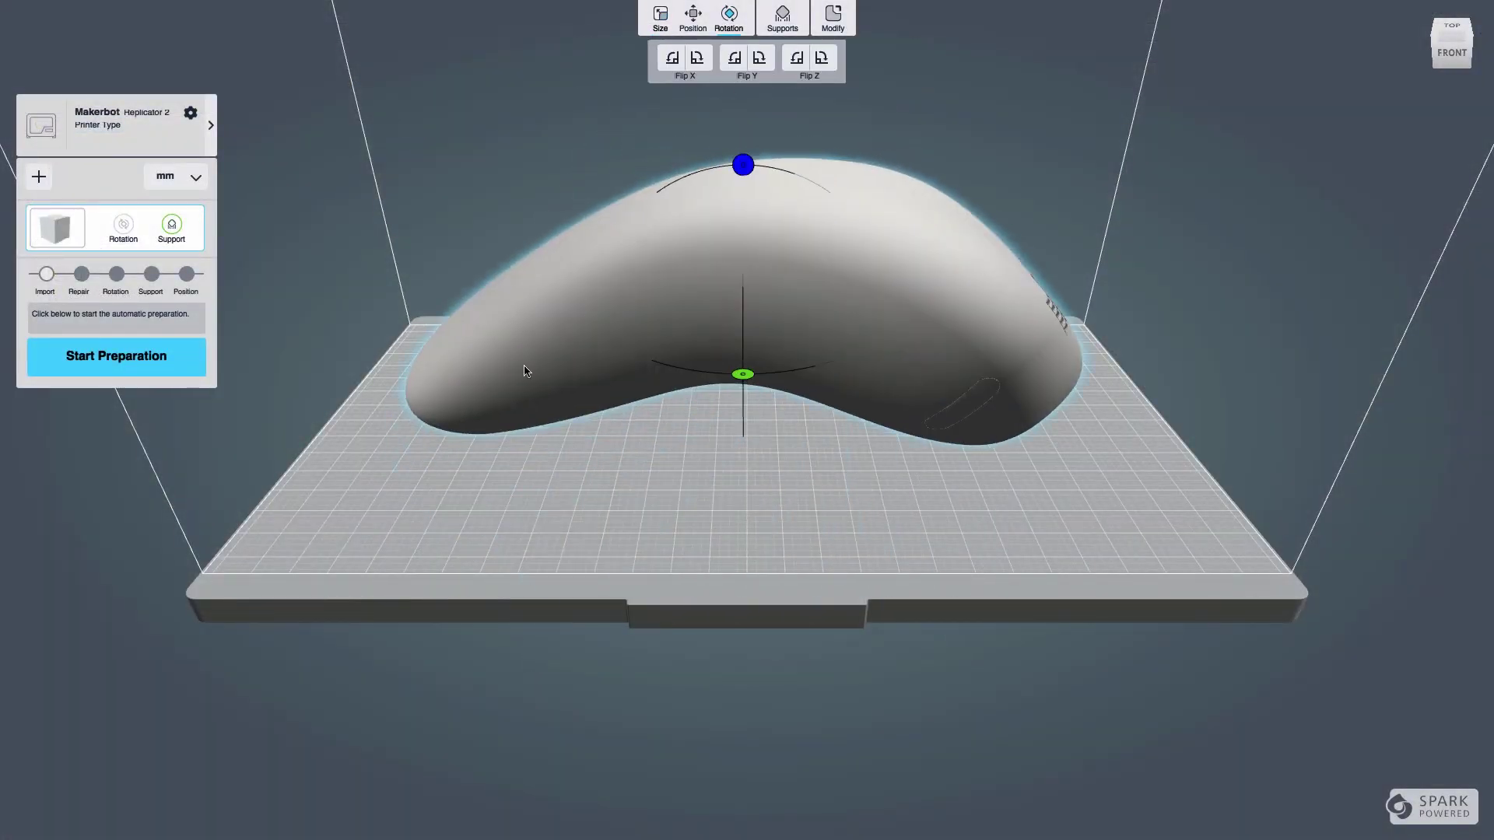
pyautogui.click(175, 355)
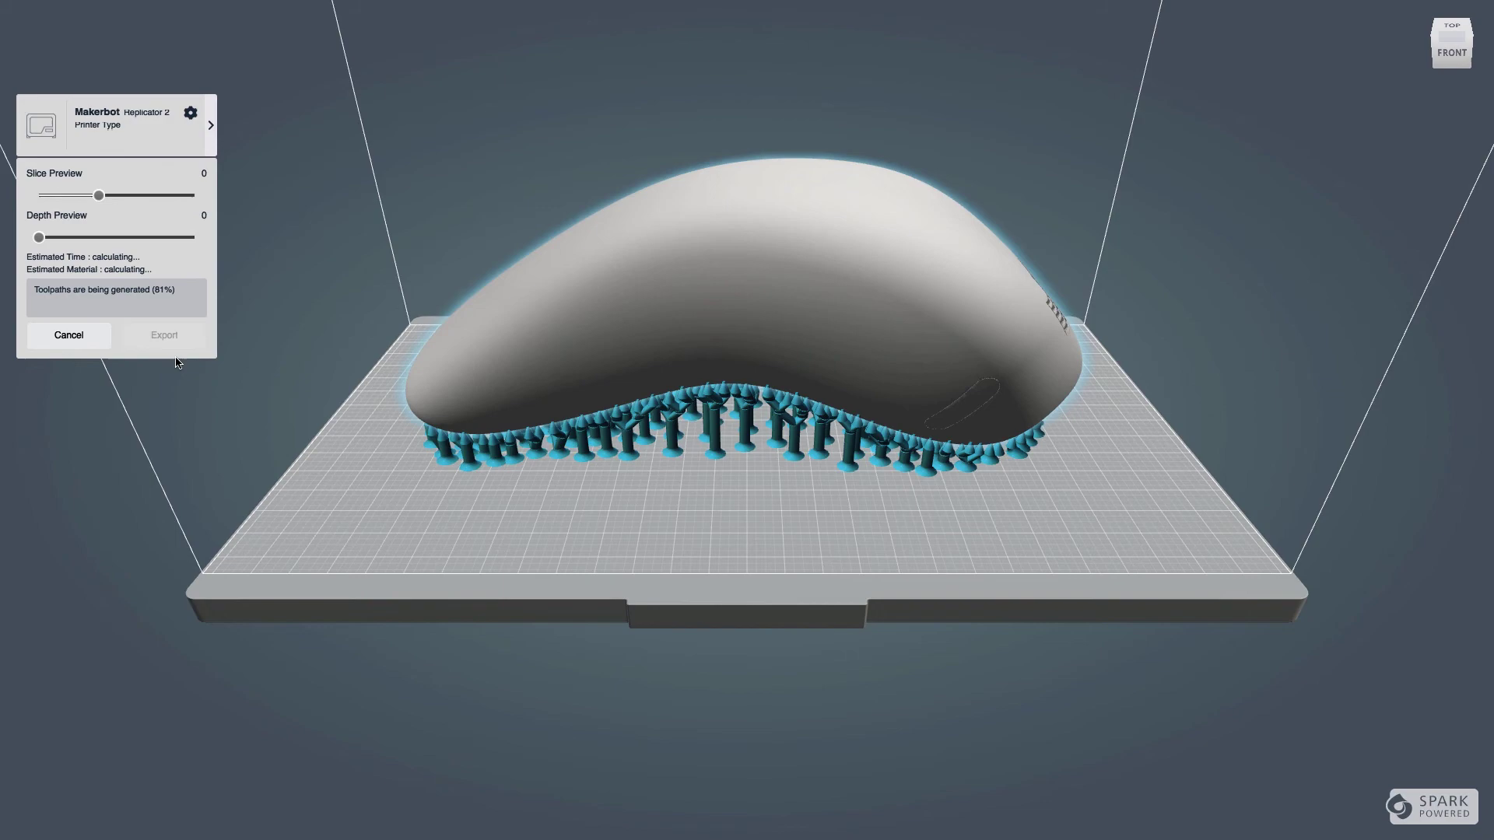
# - Scrub the Slice and Depth Preview sliders to inspect the toolpaths
pyautogui.moveTo(47, 195); pyautogui.dragTo(102, 195)
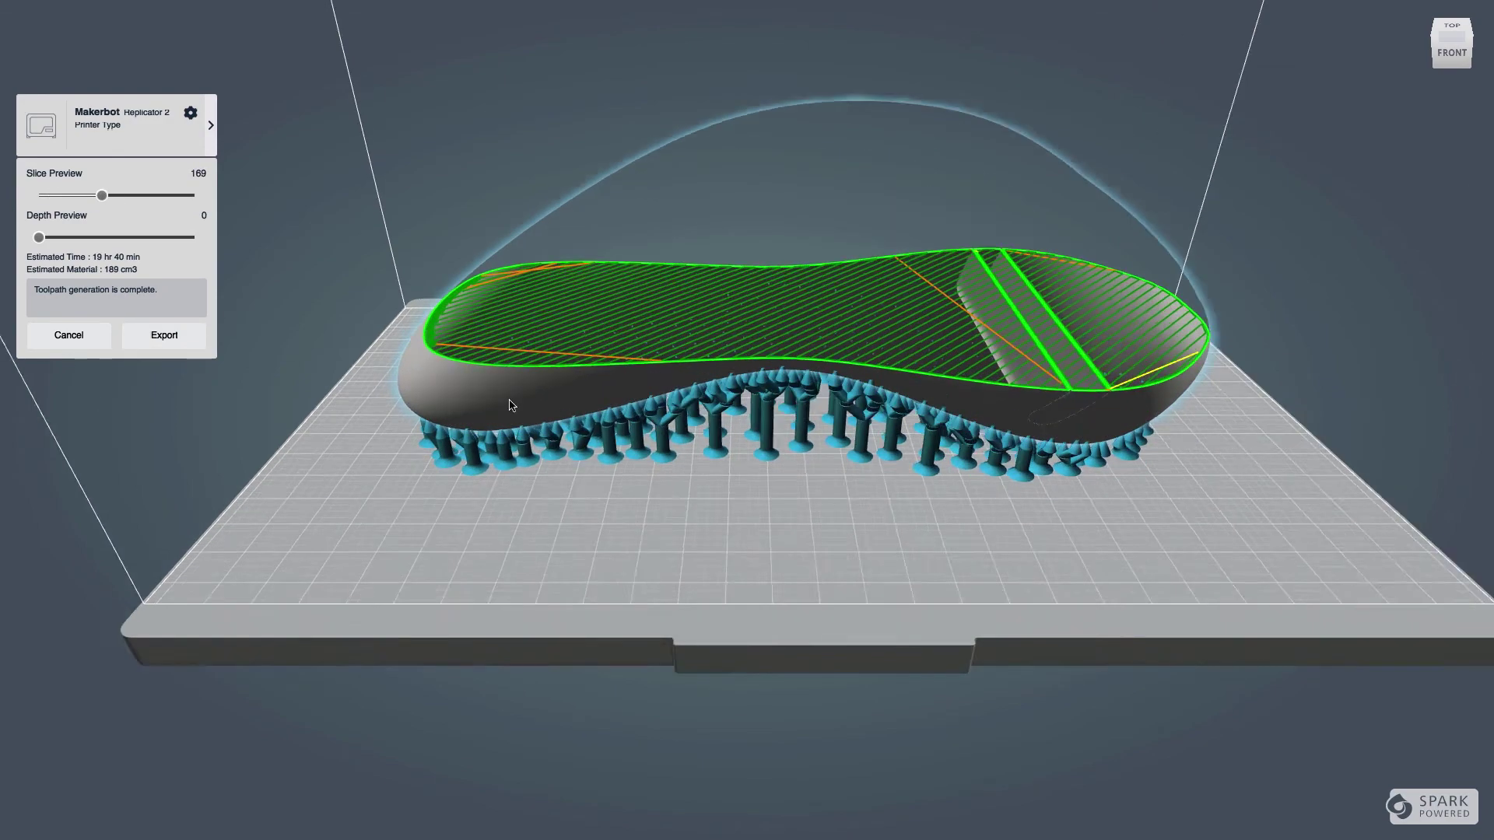
pyautogui.moveTo(511, 408); pyautogui.dragTo(779, 309, button='middle')
pyautogui.moveTo(39, 238); pyautogui.dragTo(189, 238)
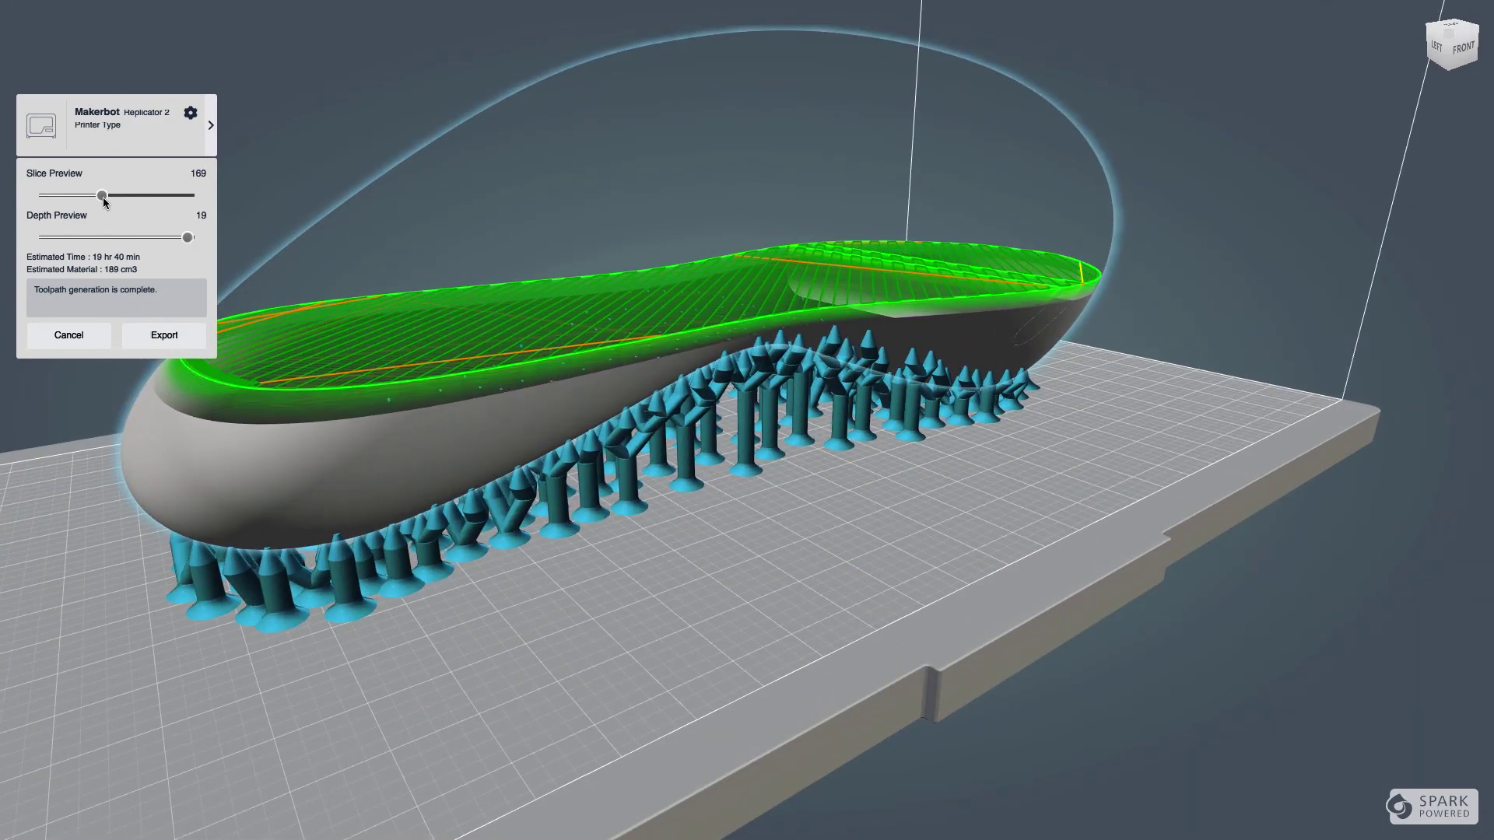
pyautogui.moveTo(103, 198); pyautogui.dragTo(64, 199)
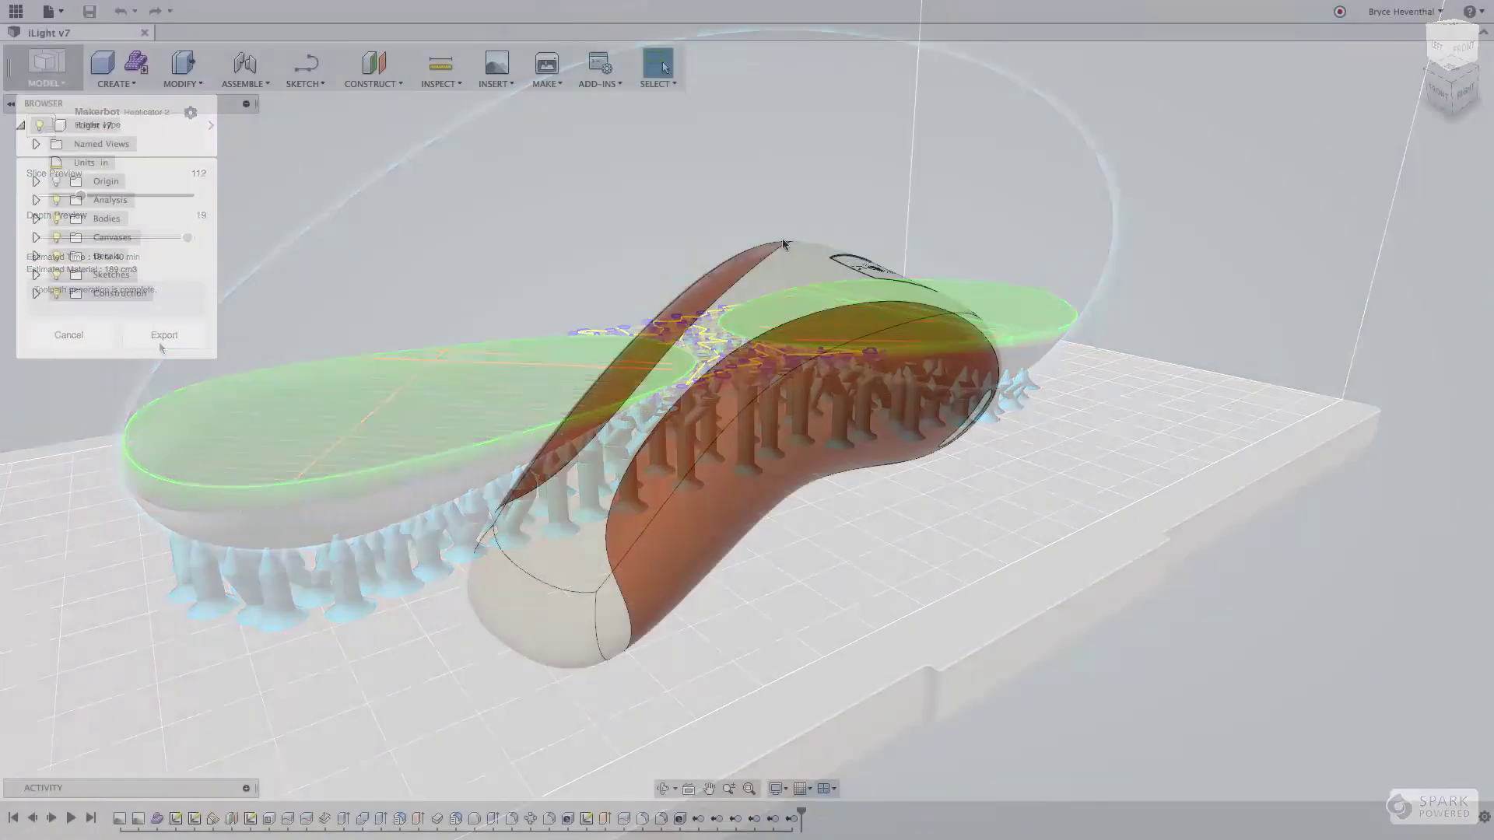
# - Open the first orange-and-white render in the Rendering Gallery and share it to the activity feed
pyautogui.click(55, 76)
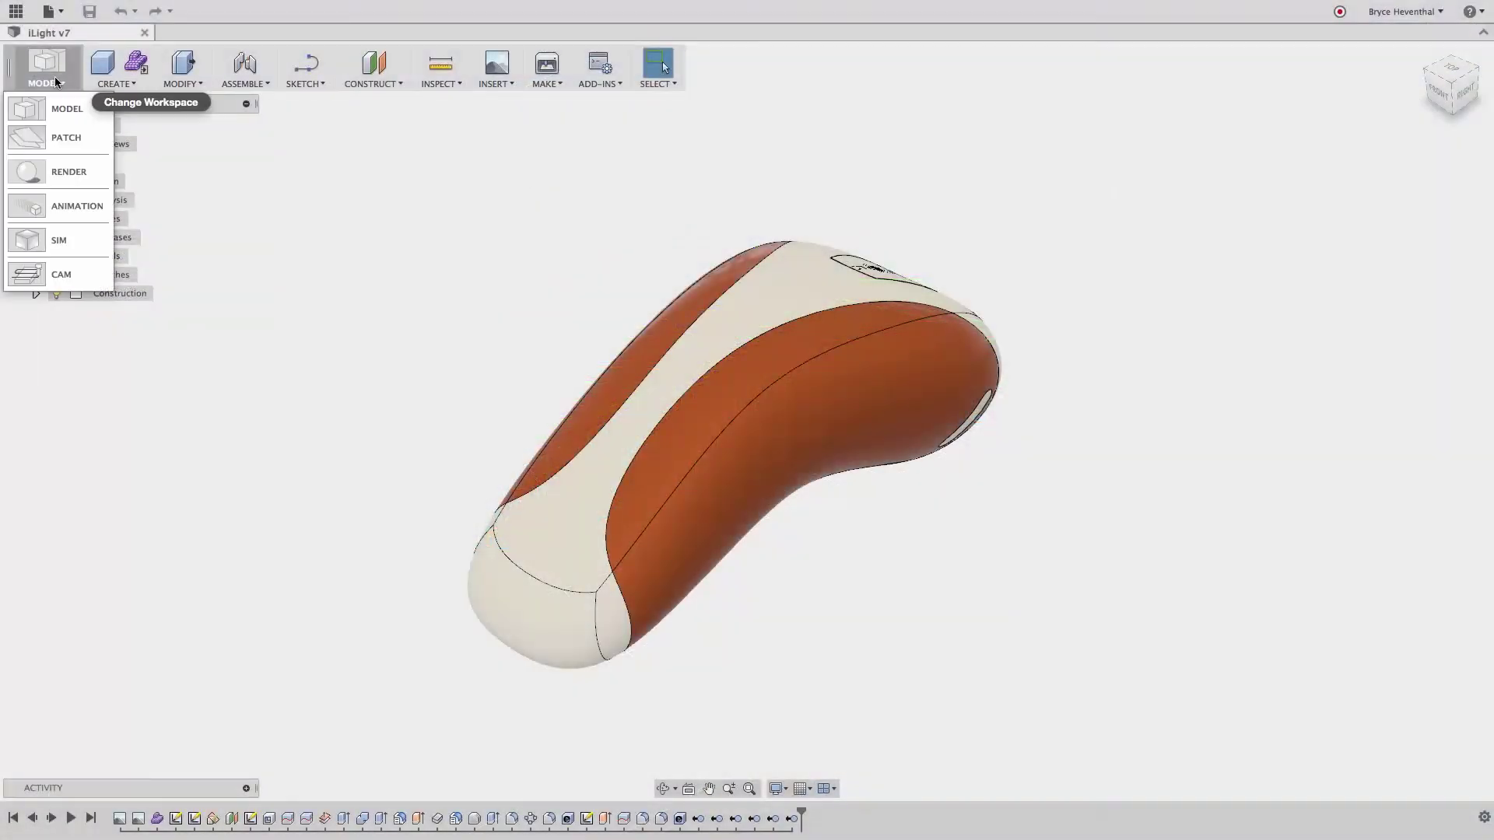
pyautogui.click(63, 179)
pyautogui.click(208, 787)
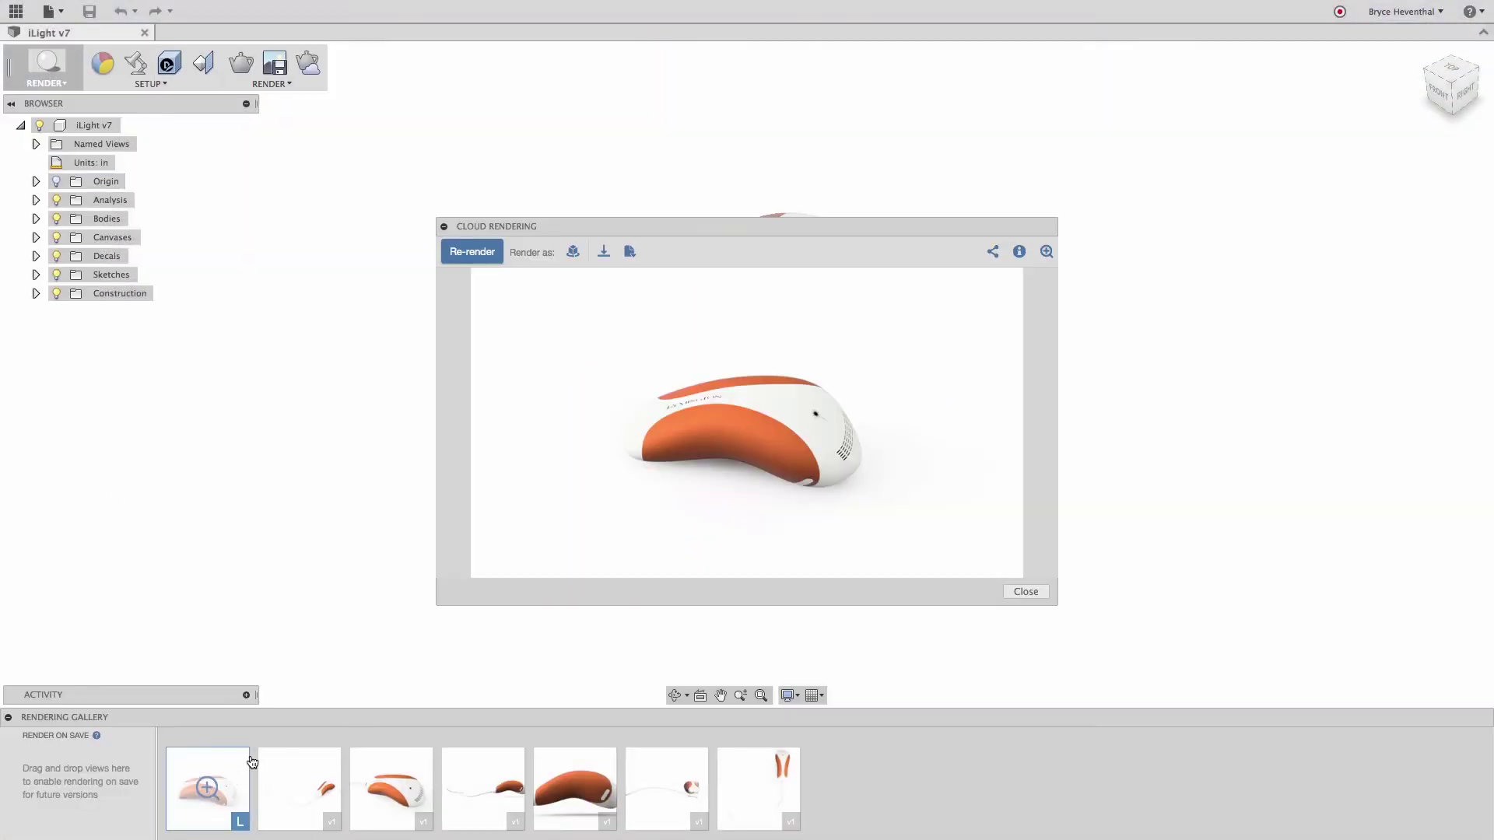
pyautogui.click(946, 303)
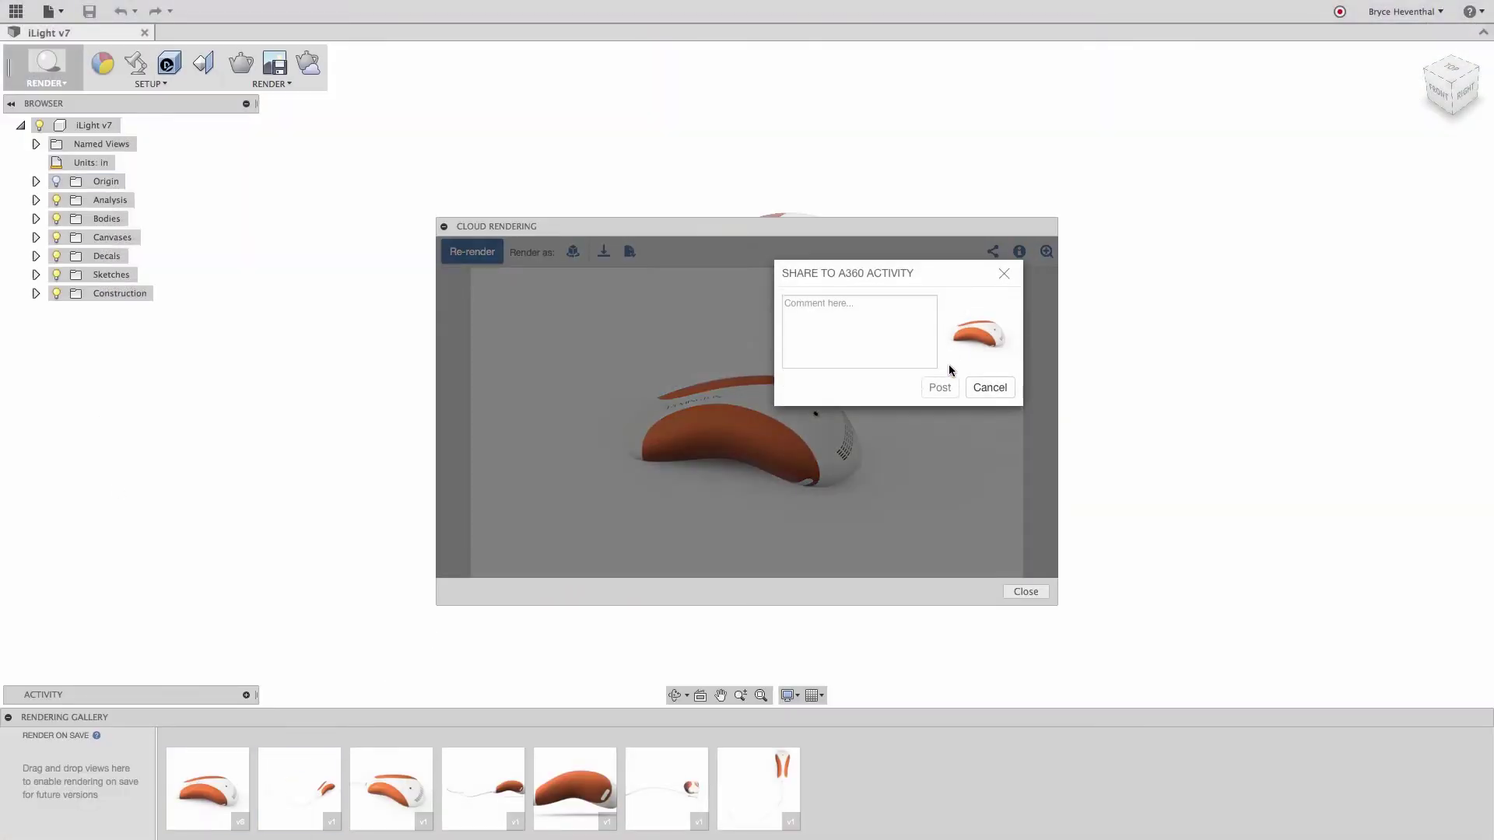